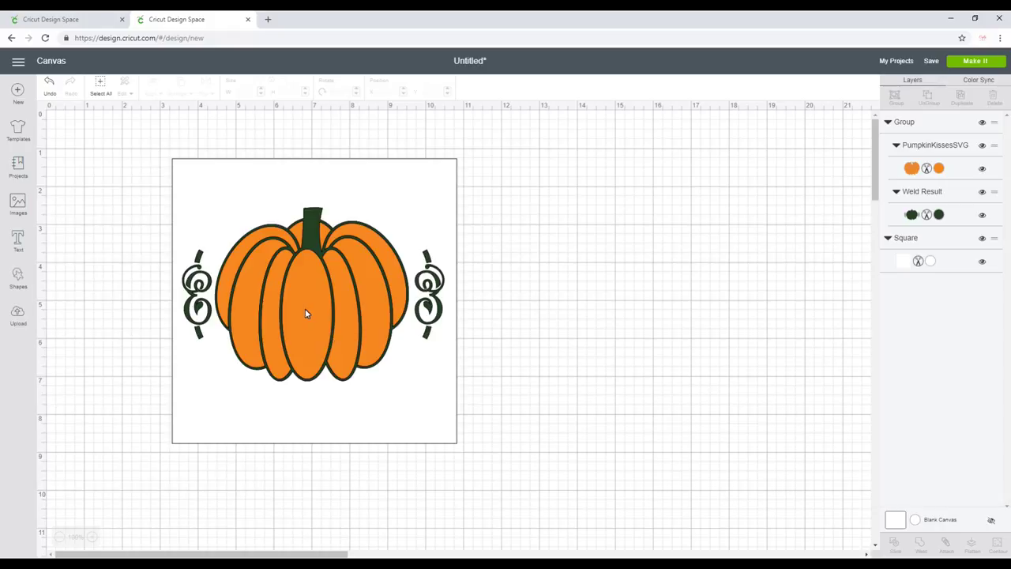
# Add a new Bodoni MT Condensed text box, size 72, below the pumpkin design
pyautogui.click(19, 239)
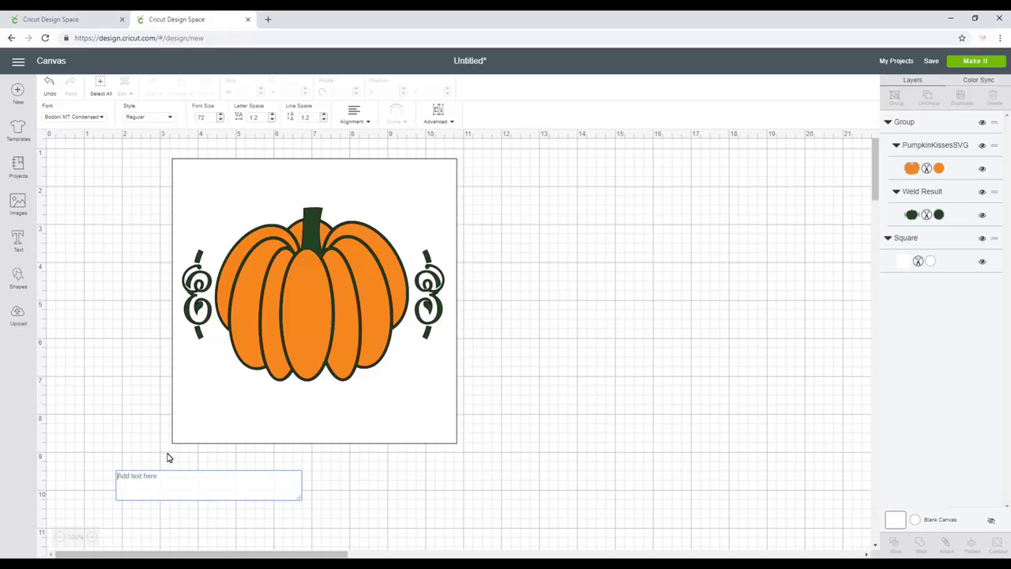
# Enter 'Pumpkin Kisses' in Bernard MT Condensed beside the pumpkin
pyautogui.click(176, 486)
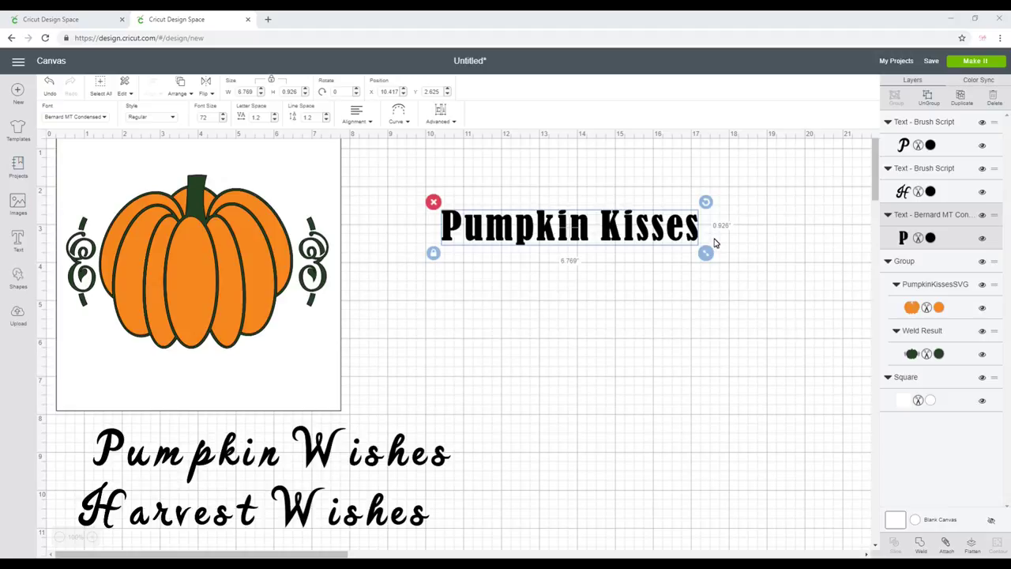
# Arch Pumpkin Kisses with the Curve slider, lower its letter spacing to 1, and enlarge it
pyautogui.click(404, 454)
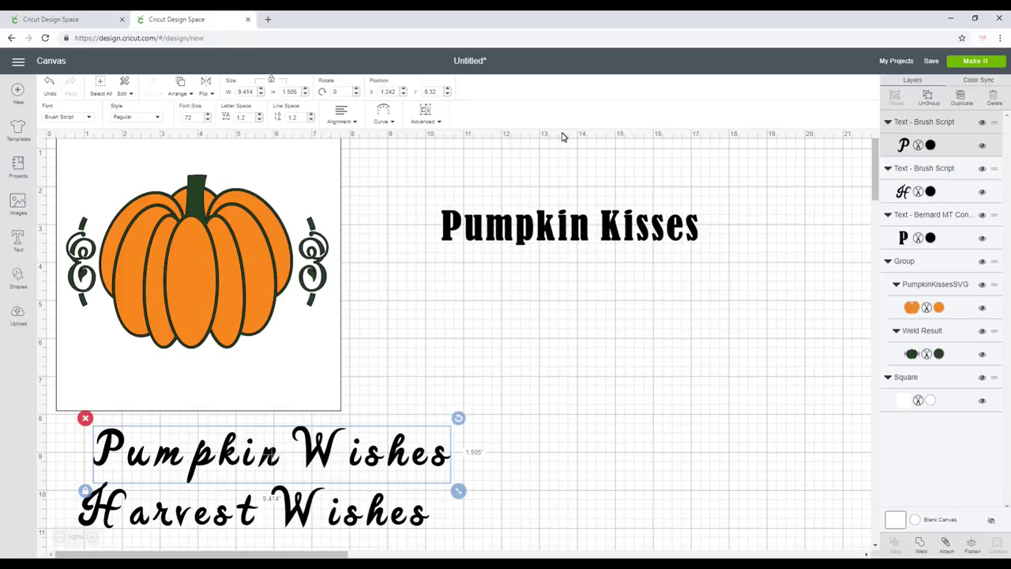
pyautogui.click(563, 240)
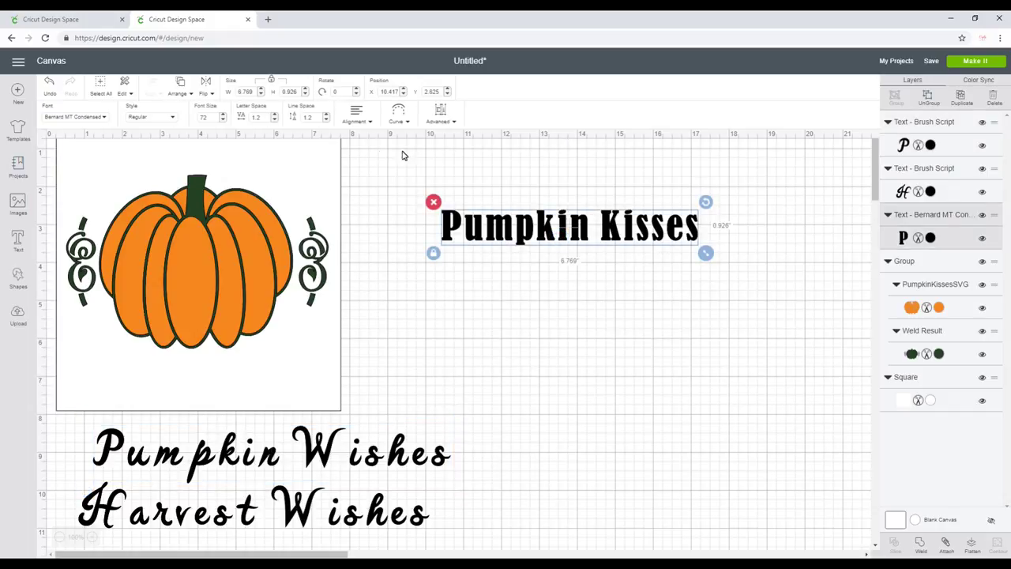
pyautogui.click(398, 111)
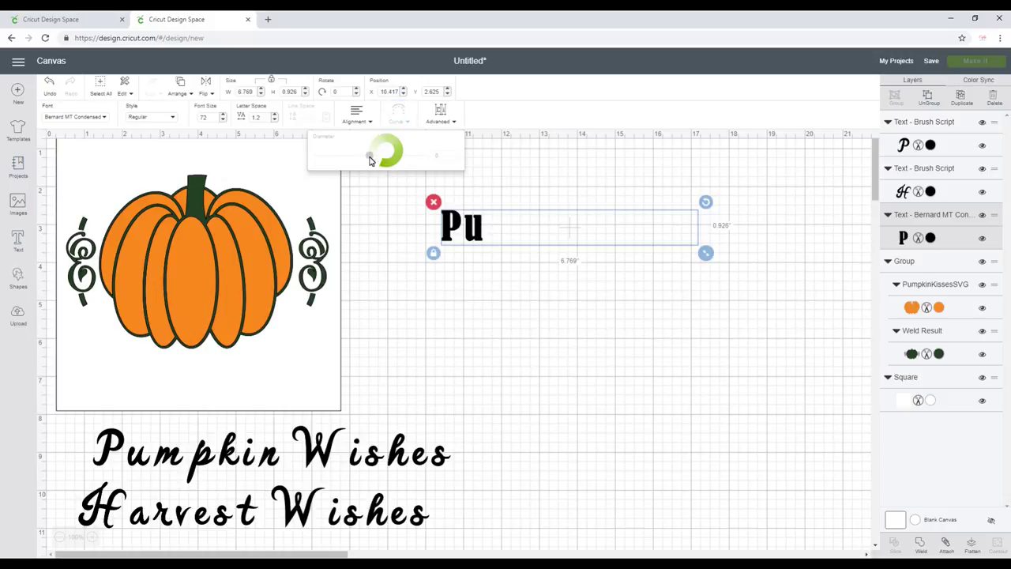
pyautogui.moveTo(370, 157); pyautogui.dragTo(399, 156)
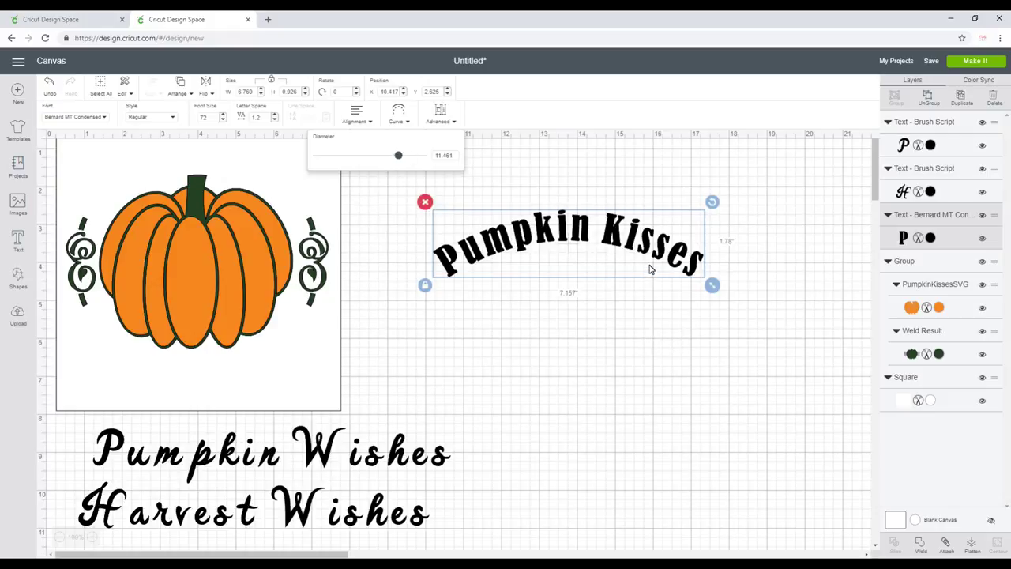
pyautogui.click(275, 120)
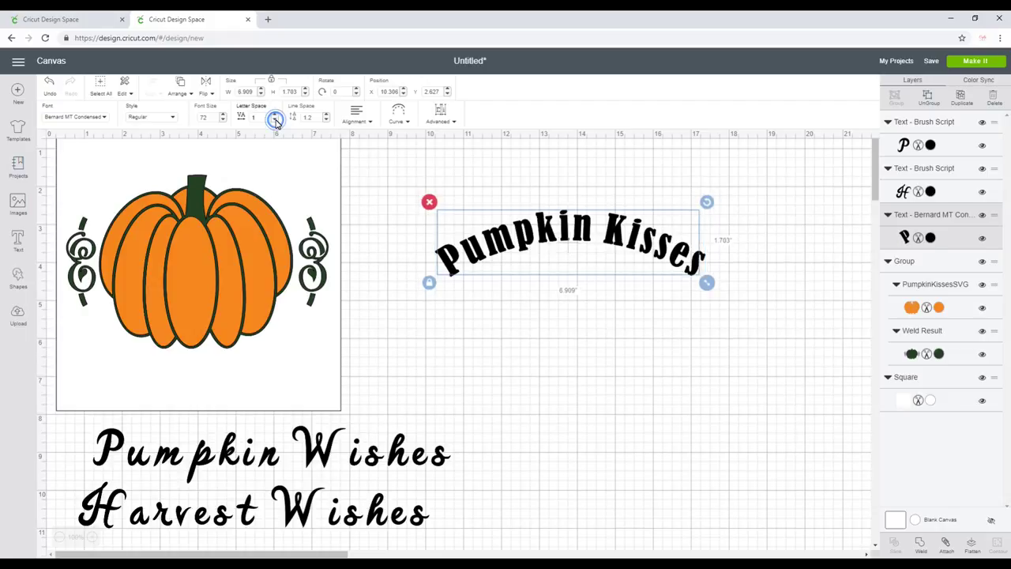
pyautogui.click(275, 120)
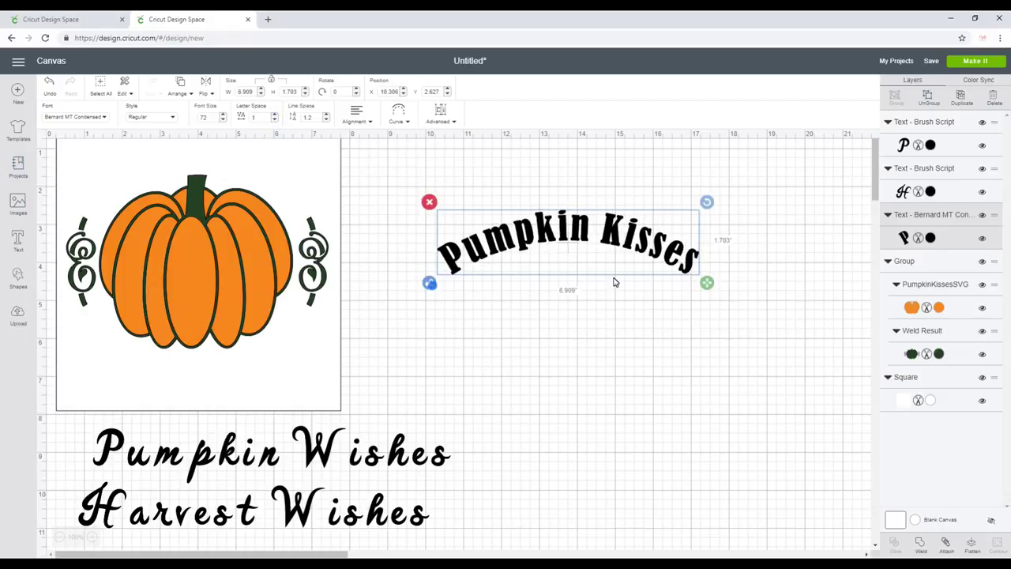
pyautogui.moveTo(706, 283); pyautogui.dragTo(739, 326)
# Straighten Pumpkin Kisses with curve diameter 0 and reposition Pumpkin Wishes beside the pumpkin
pyautogui.click(397, 122)
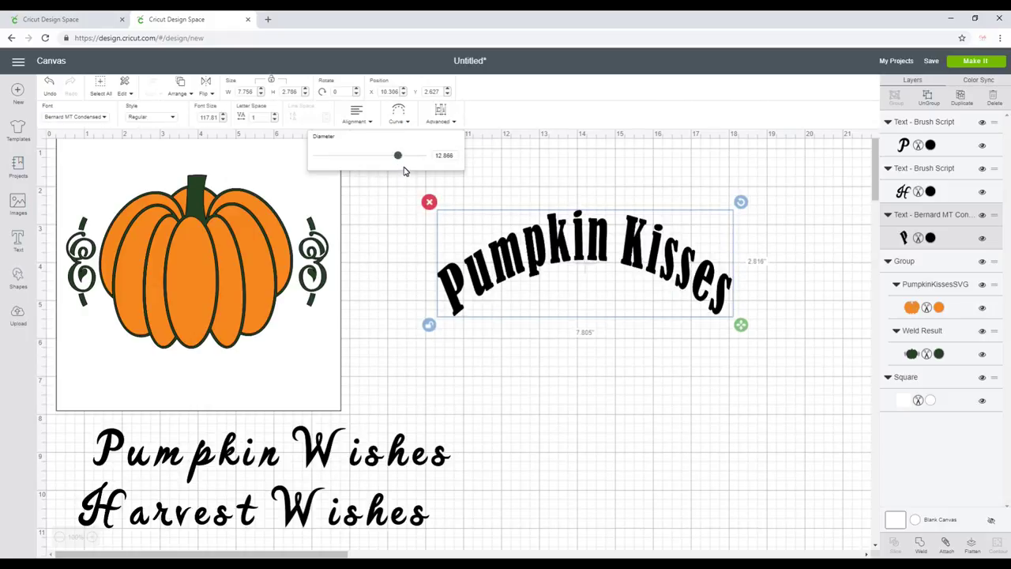
pyautogui.moveTo(399, 158)
pyautogui.mouseDown()
pyautogui.moveTo(352, 154)
pyautogui.moveTo(406, 159)
pyautogui.mouseUp()
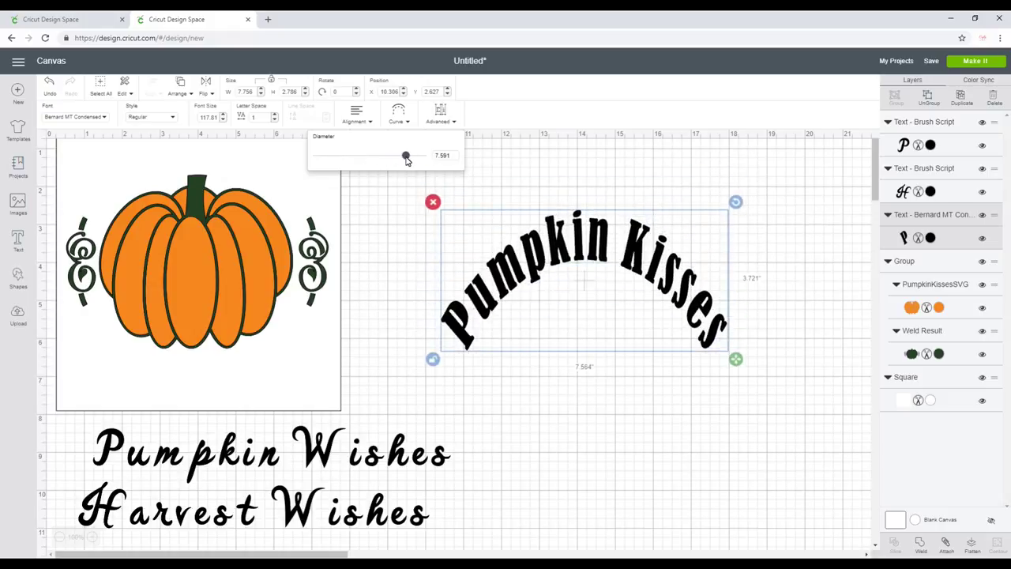
pyautogui.press('Tab')
pyautogui.write('0')
pyautogui.press('Return')
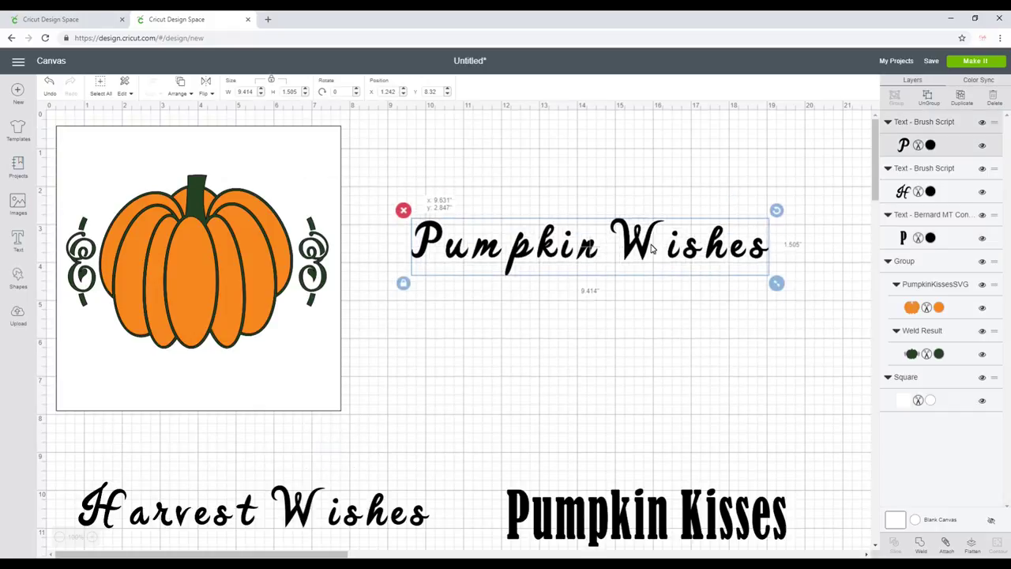
pyautogui.moveTo(652, 249); pyautogui.dragTo(652, 248)
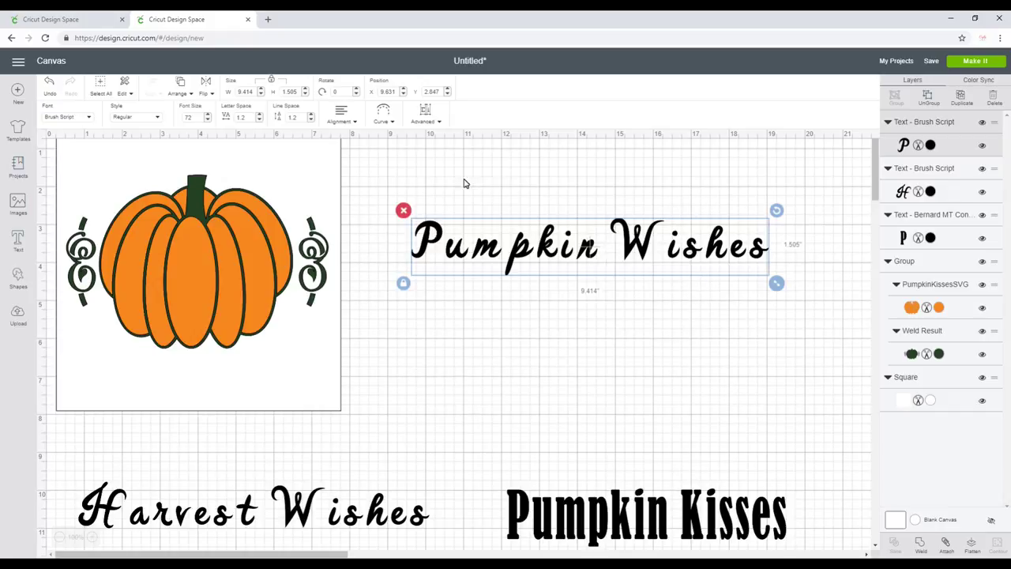
# Show the Advanced dropdown for Pumpkin Wishes to reveal Ungroup To Letters
pyautogui.click(433, 125)
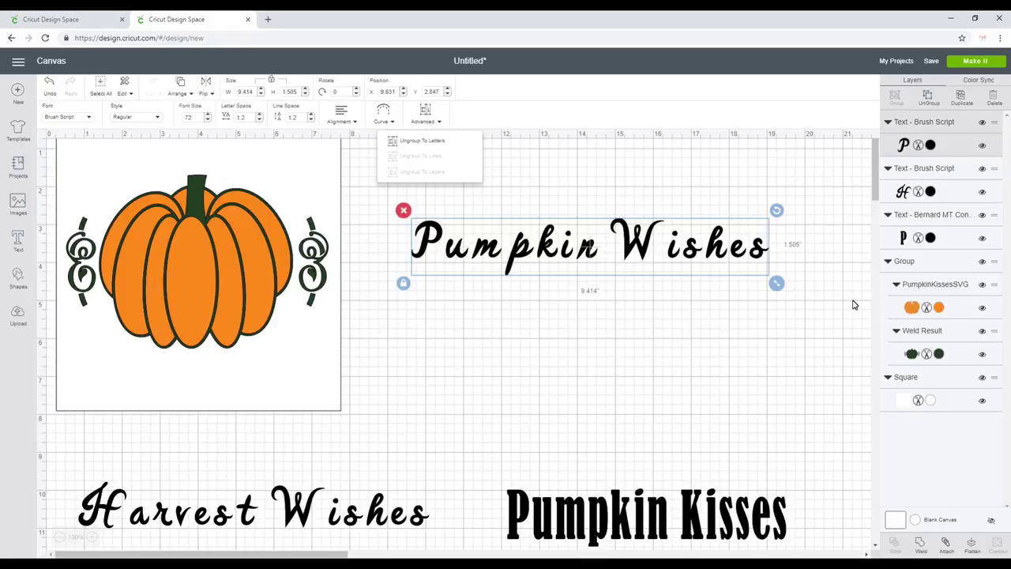
# Select Pumpkin Wishes and set its line spacing to 1.1
pyautogui.click(569, 312)
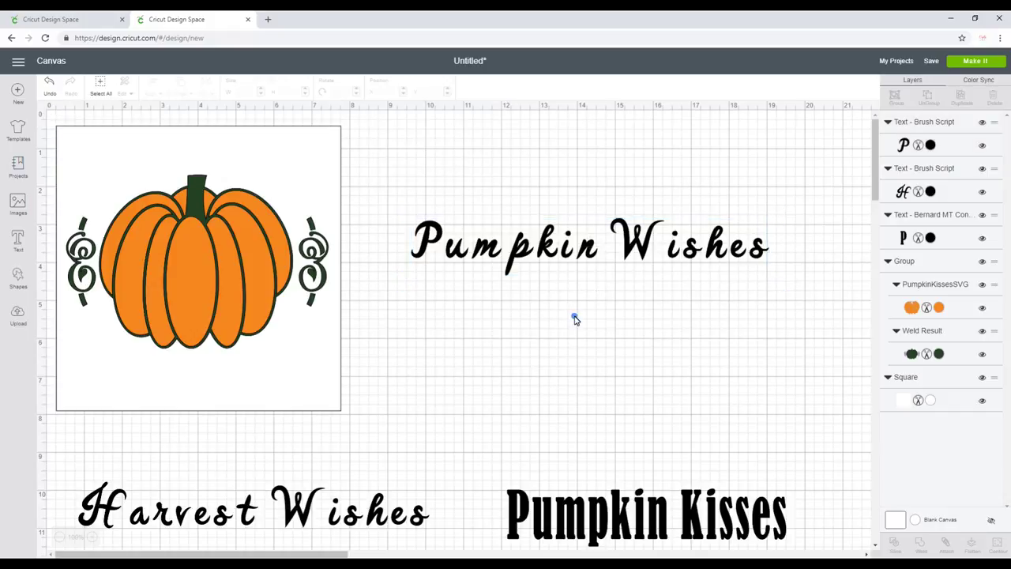
pyautogui.click(465, 258)
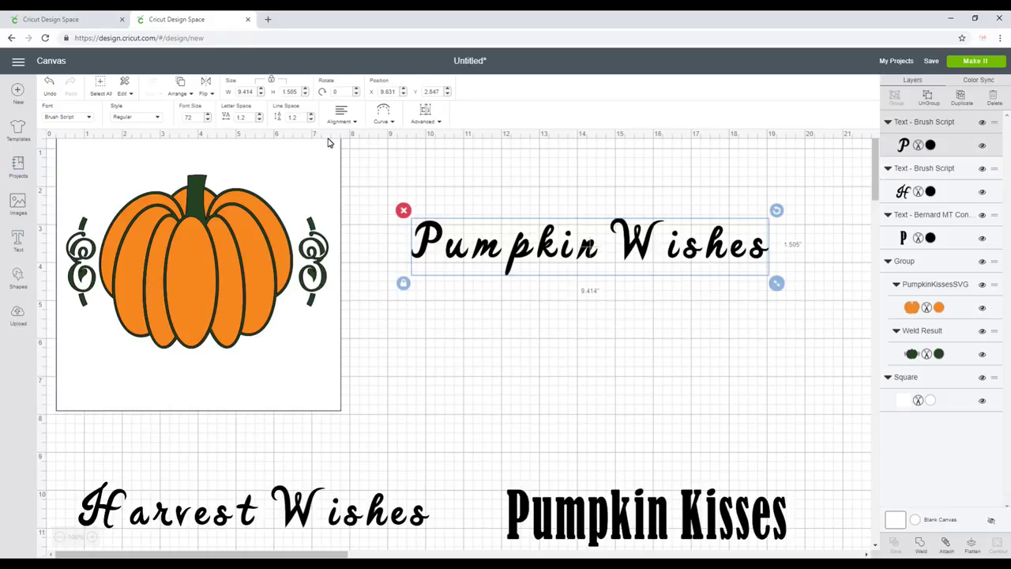
pyautogui.click(310, 119)
# Lower Pumpkin Wishes' letter spacing step by step to -0.9
pyautogui.click(259, 120)
pyautogui.click(260, 120)
pyautogui.click(259, 120)
pyautogui.click(260, 120)
pyautogui.click(259, 120)
pyautogui.click(259, 120)
pyautogui.click(259, 120)
pyautogui.click(259, 120)
pyautogui.click(259, 120)
pyautogui.click(259, 120)
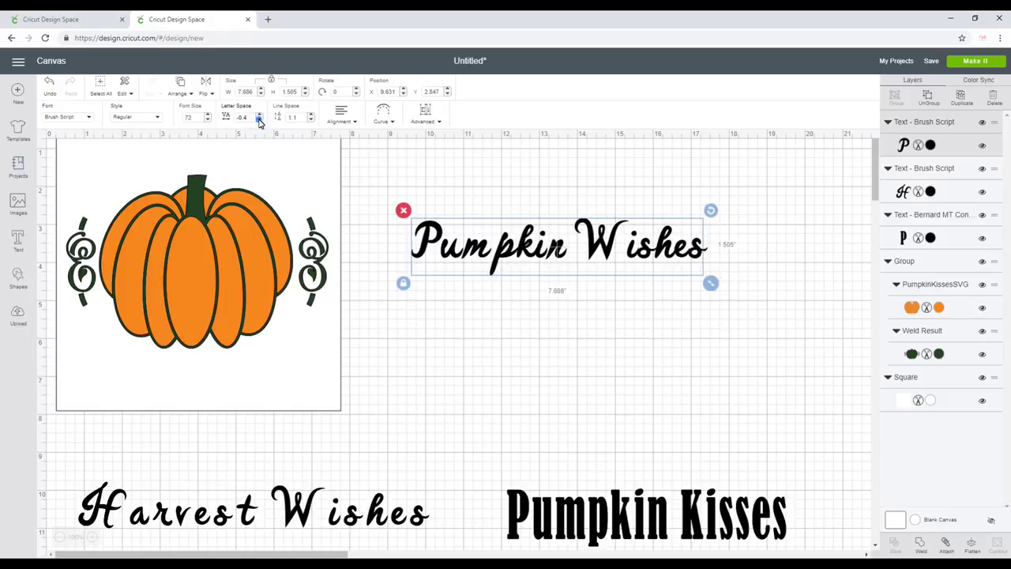
pyautogui.click(259, 120)
pyautogui.click(259, 120)
pyautogui.click(259, 120)
pyautogui.click(259, 120)
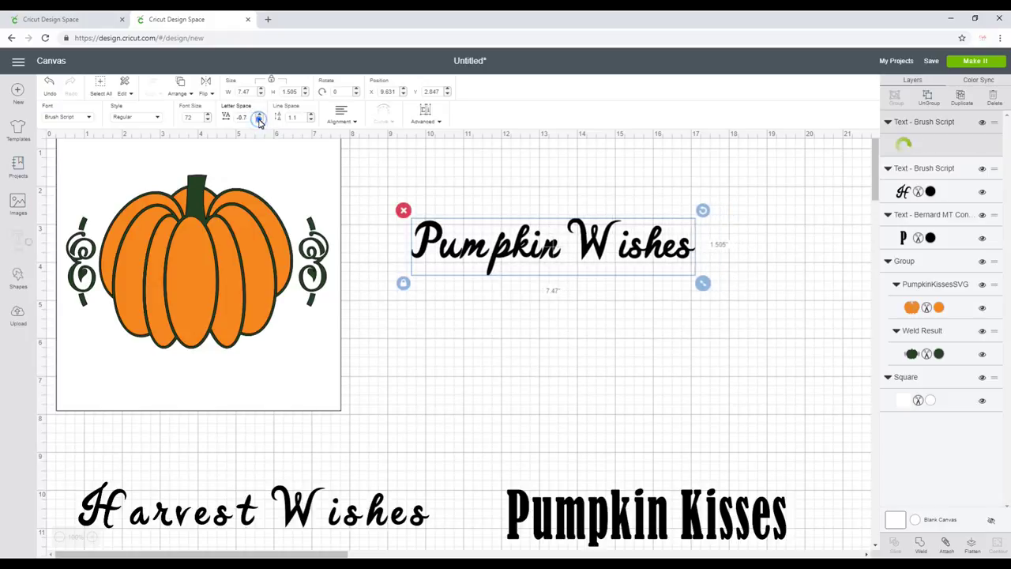
pyautogui.click(259, 120)
pyautogui.click(259, 120)
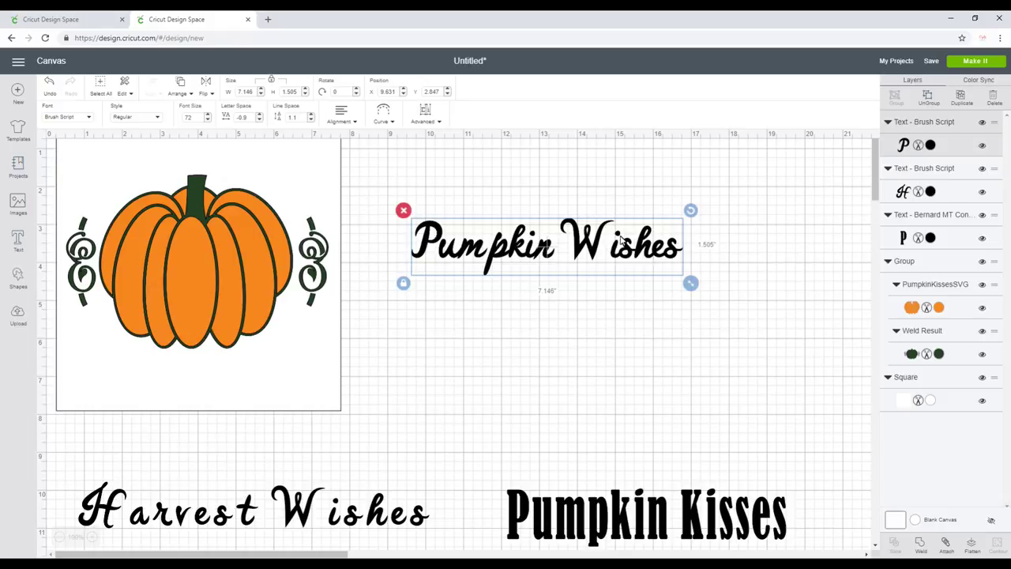
pyautogui.click(384, 112)
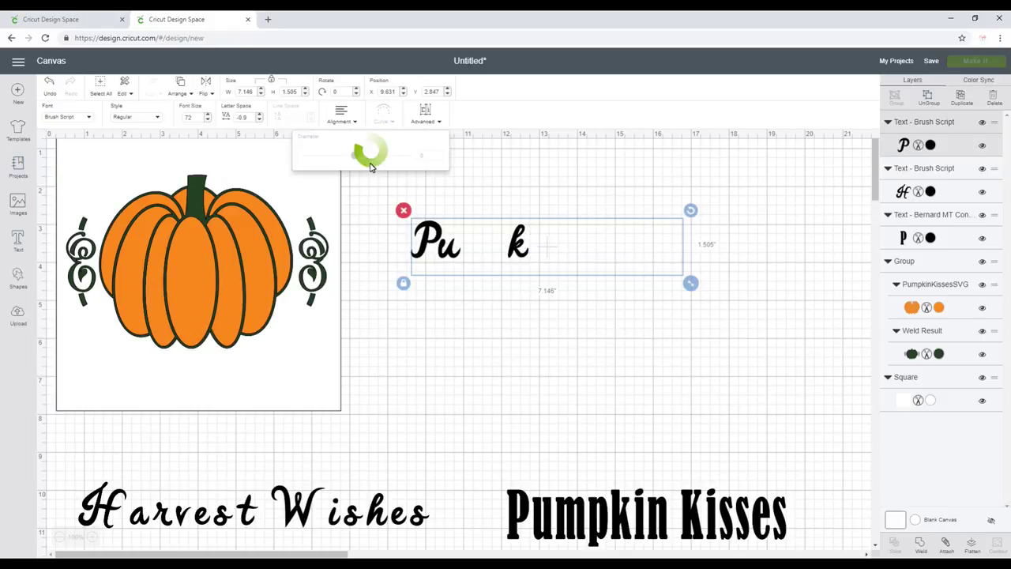
# Arch Pumpkin Wishes at diameter 7.852, tighten letter spacing to -1.1, and place it over the pumpkin
pyautogui.moveTo(354, 156); pyautogui.dragTo(383, 160)
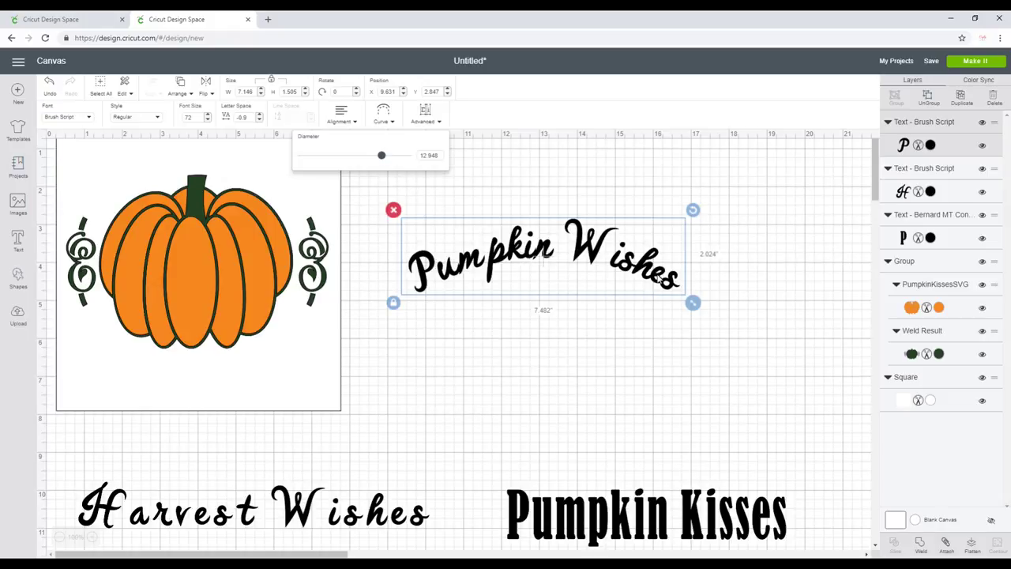
pyautogui.click(387, 118)
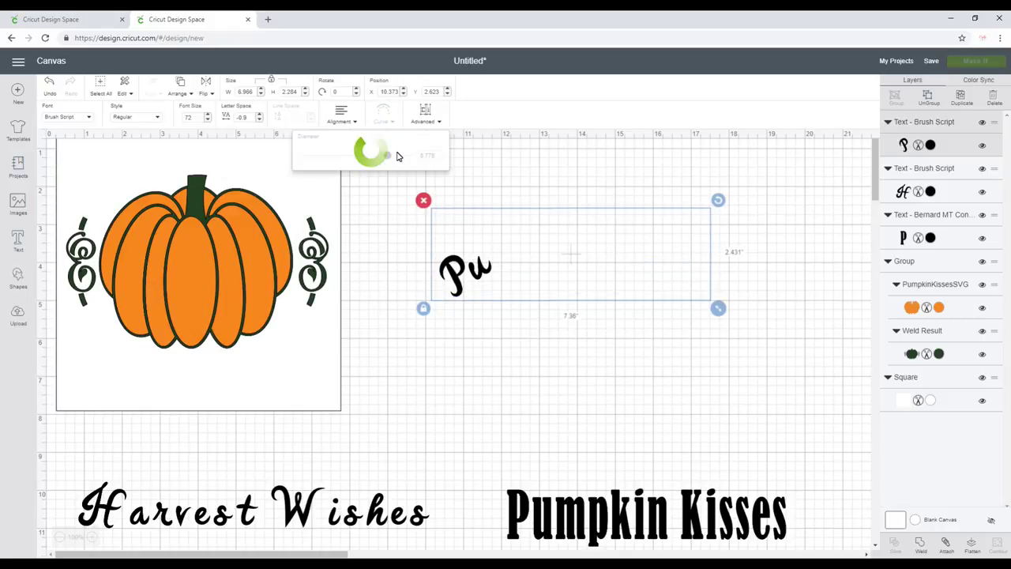
pyautogui.click(388, 157)
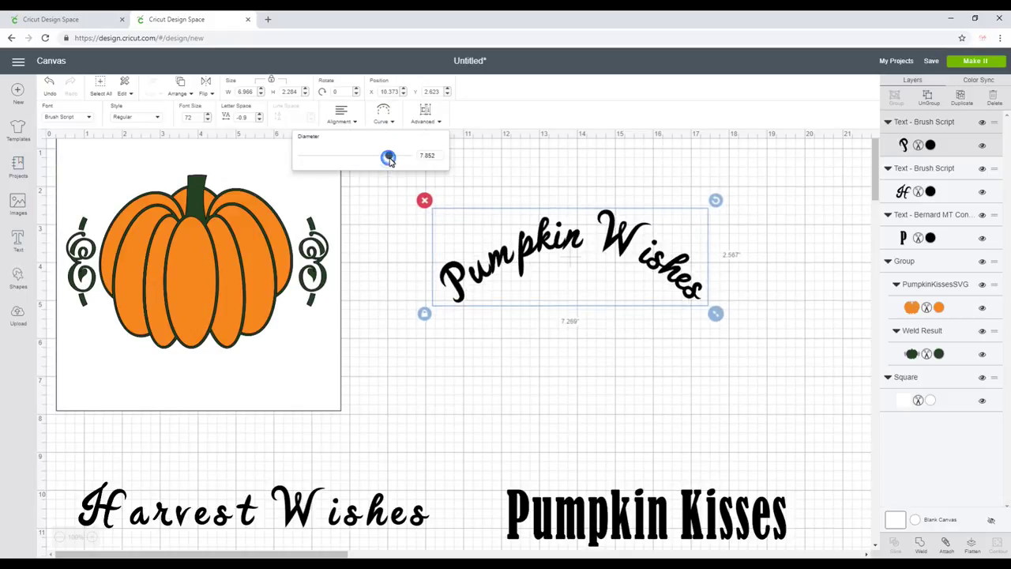
pyautogui.click(258, 120)
pyautogui.click(258, 120)
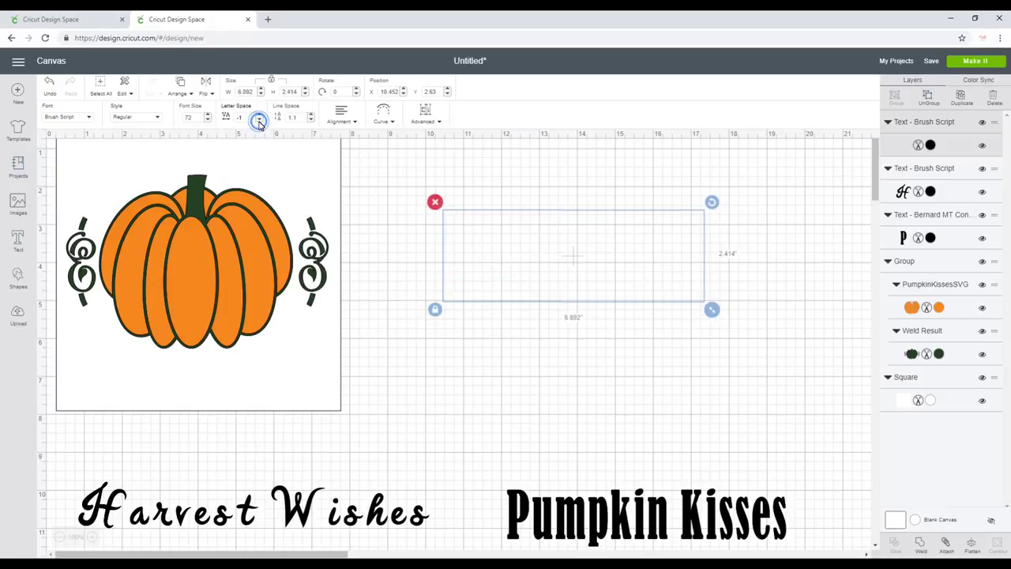
pyautogui.moveTo(665, 273); pyautogui.dragTo(292, 188)
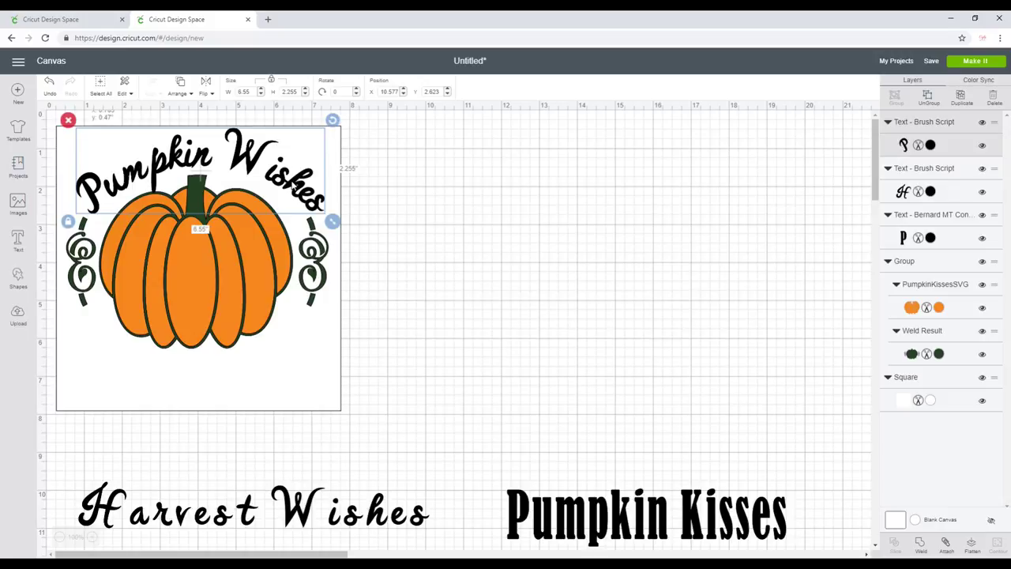
# Move Pumpkin Wishes off the pumpkin, ungroup it to letters, and nudge the 'Pu' letters
pyautogui.moveTo(292, 187); pyautogui.dragTo(662, 240)
pyautogui.moveTo(570, 229); pyautogui.dragTo(569, 236)
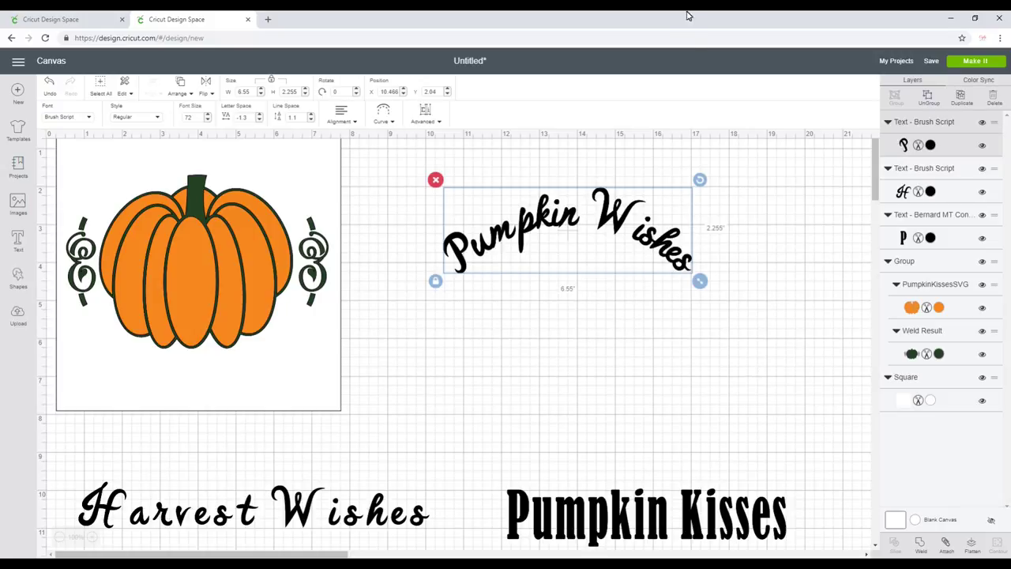
pyautogui.click(426, 117)
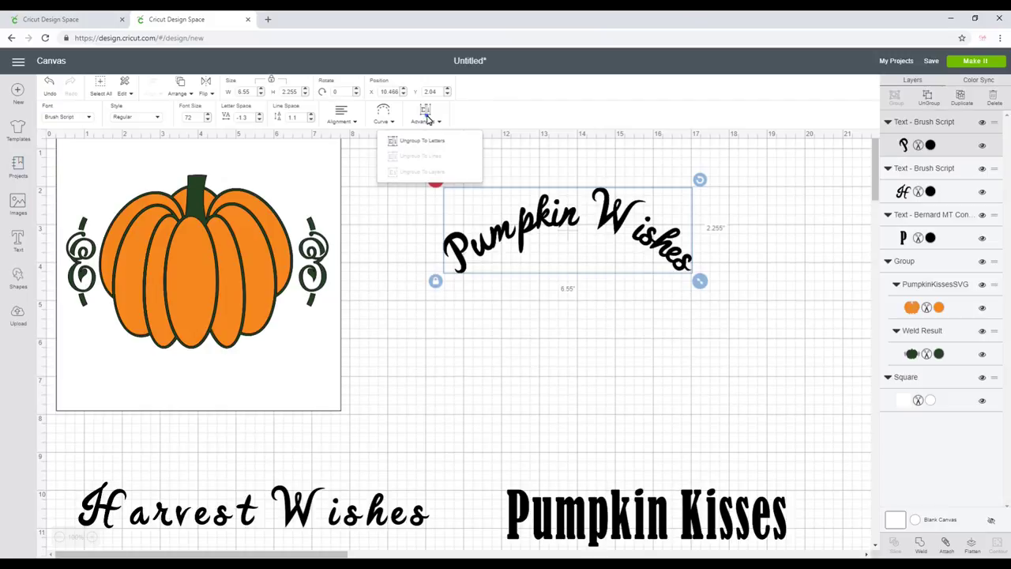
pyautogui.click(436, 141)
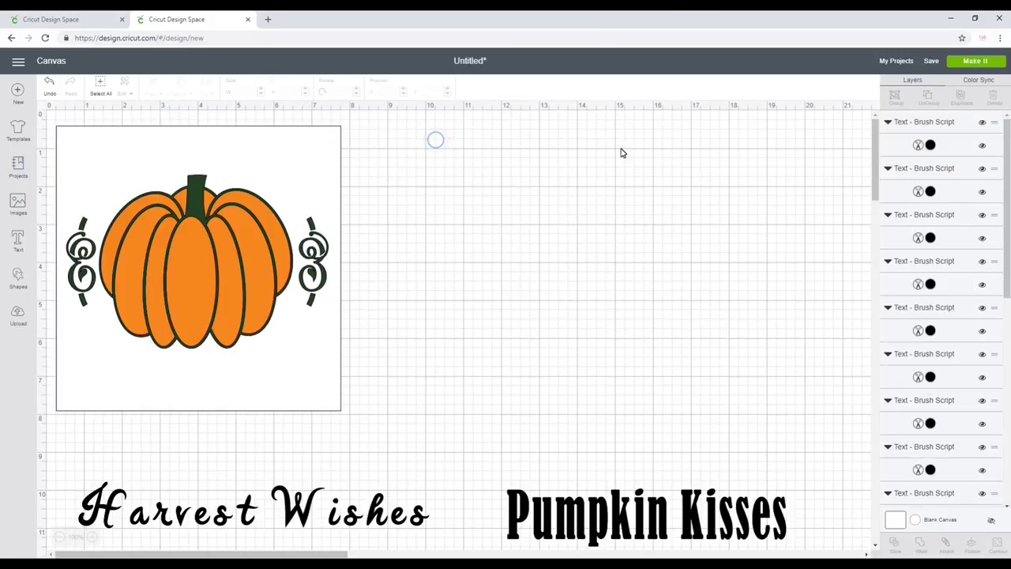
pyautogui.click(457, 290)
pyautogui.moveTo(456, 290); pyautogui.dragTo(502, 218)
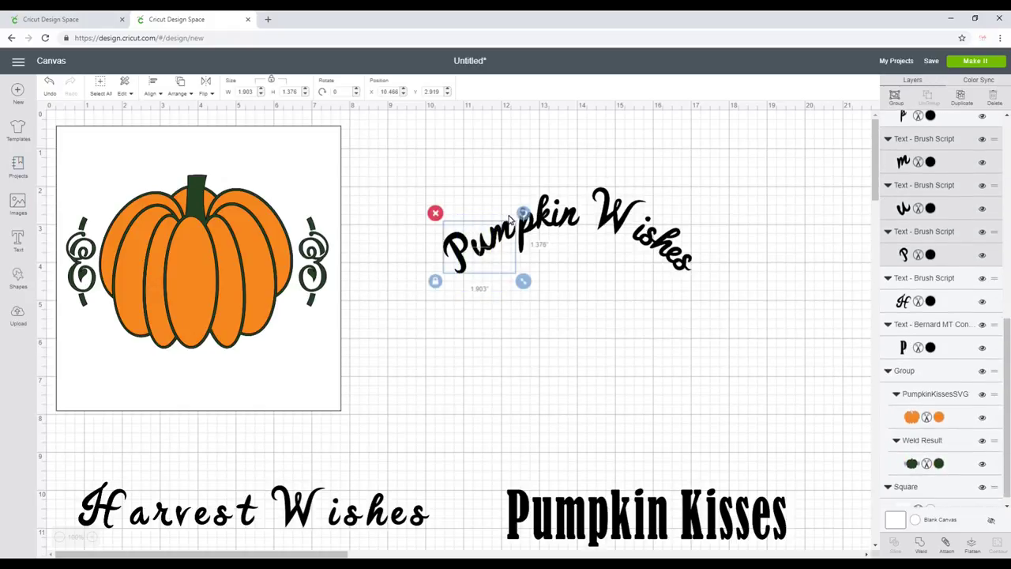
pyautogui.moveTo(506, 236); pyautogui.dragTo(511, 236)
# Shift the 'ishes' letters slightly left, then trial-move the whole phrase onto the pumpkin and undo
pyautogui.moveTo(624, 204); pyautogui.dragTo(709, 295)
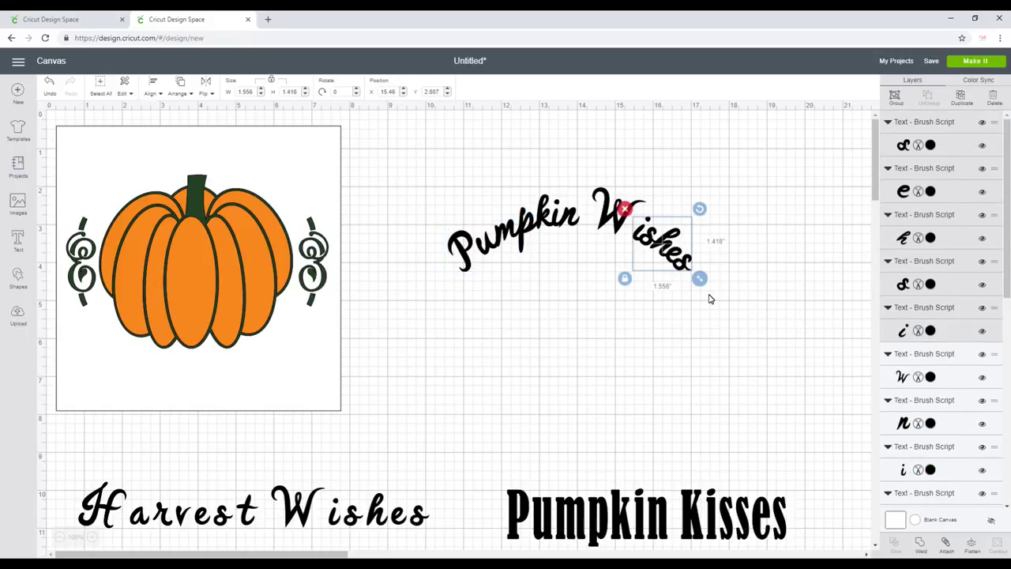
pyautogui.moveTo(687, 263); pyautogui.dragTo(681, 261)
pyautogui.moveTo(416, 194); pyautogui.dragTo(734, 350)
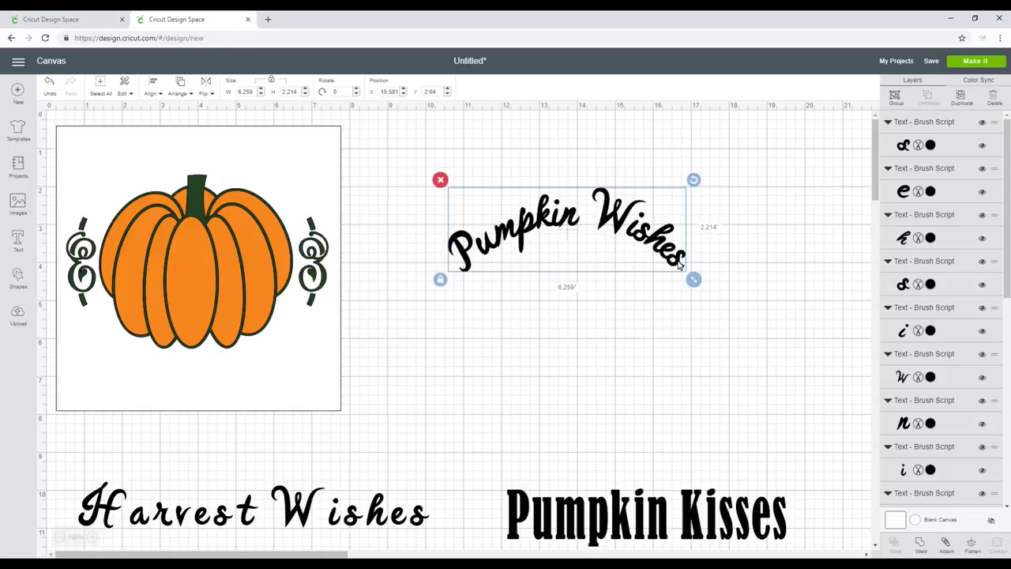
pyautogui.moveTo(675, 260); pyautogui.dragTo(305, 202)
pyautogui.hotkey('ctrl', 'z')
# Nudge and slightly tilt the 'Pumpkin' letters, then reposition the whole Pumpkin Wishes arc
pyautogui.moveTo(427, 231); pyautogui.dragTo(581, 313)
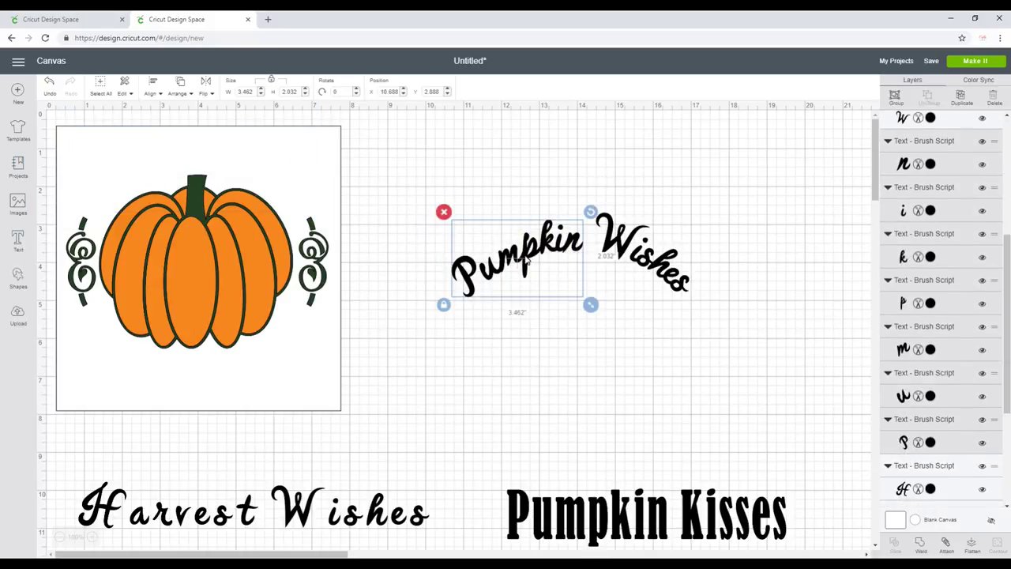
pyautogui.moveTo(522, 257); pyautogui.dragTo(525, 255)
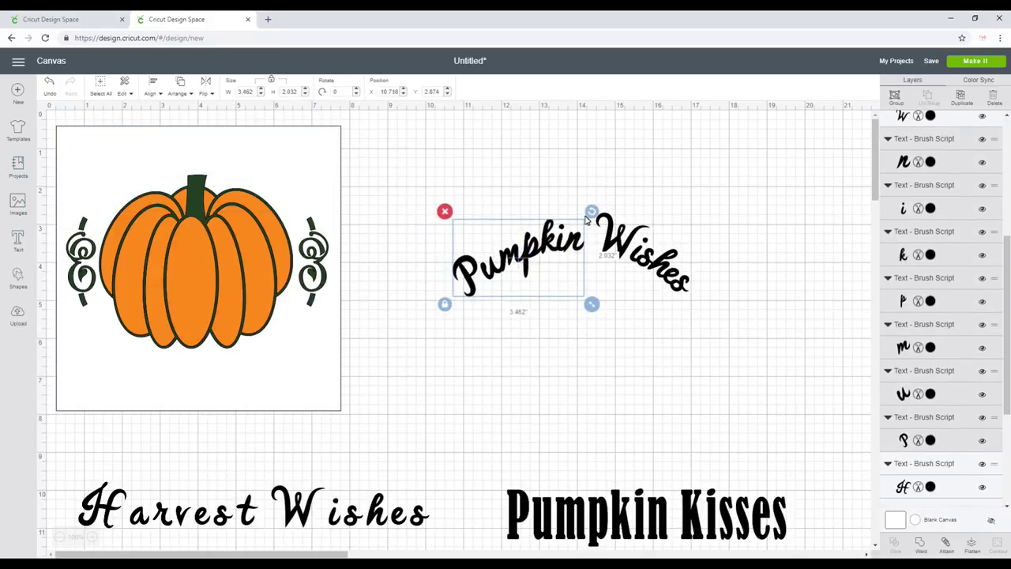
pyautogui.moveTo(592, 211); pyautogui.dragTo(597, 219)
pyautogui.moveTo(553, 255); pyautogui.dragTo(551, 249)
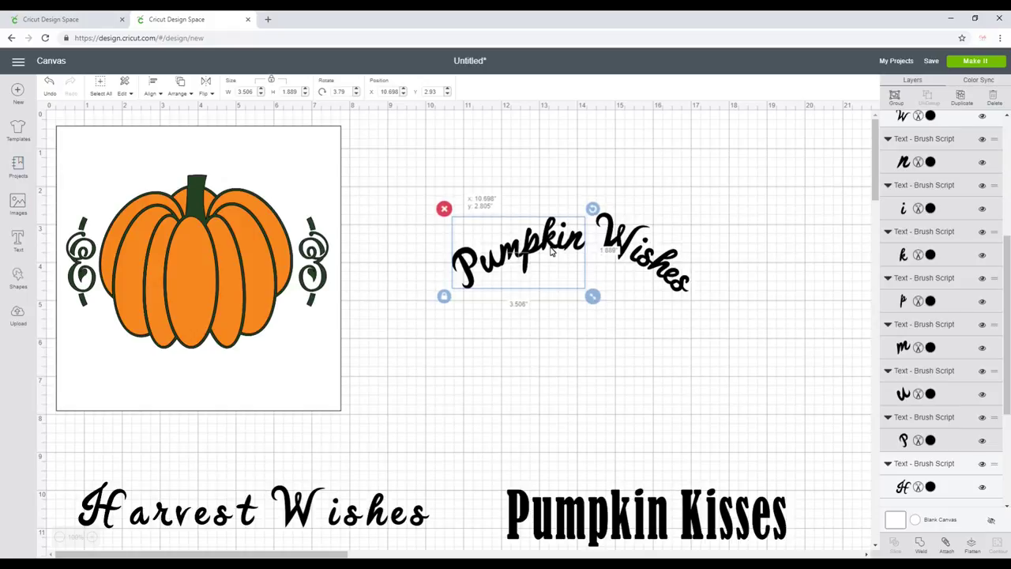
pyautogui.click(736, 262)
pyautogui.moveTo(746, 310); pyautogui.dragTo(450, 212)
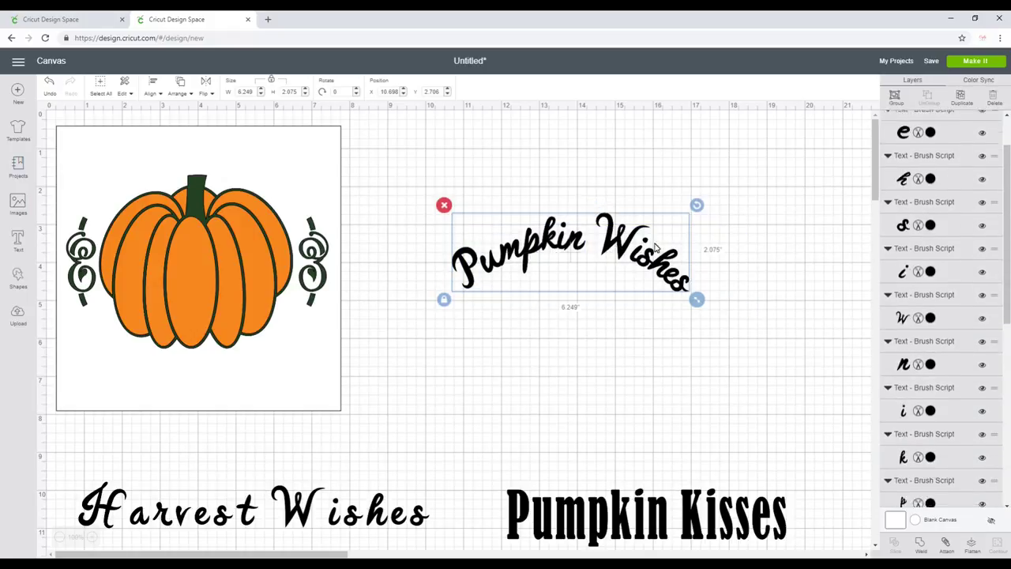
pyautogui.moveTo(667, 269)
pyautogui.mouseDown()
pyautogui.moveTo(357, 187)
pyautogui.moveTo(286, 182)
pyautogui.moveTo(555, 202)
pyautogui.moveTo(672, 257)
pyautogui.mouseUp()
# Weld the Pumpkin Wishes letters and place the welded arc above the pumpkin
pyautogui.click(921, 545)
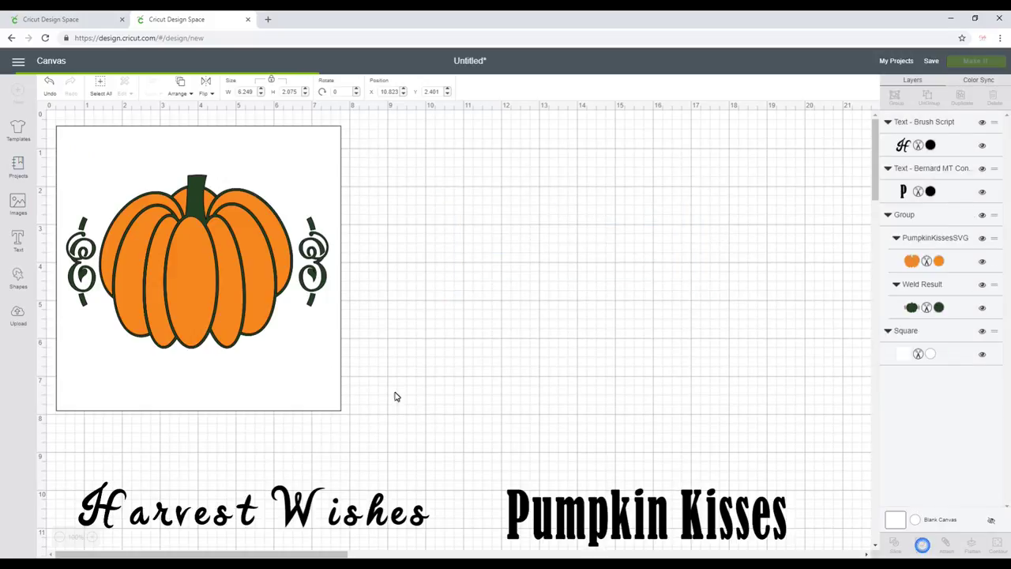
pyautogui.moveTo(673, 267); pyautogui.dragTo(290, 200)
pyautogui.click(638, 343)
# Bring Harvest Wishes beside the pumpkin and lower its letter spacing from 1.2 to -0.6
pyautogui.moveTo(304, 534); pyautogui.dragTo(620, 321)
pyautogui.doubleClick(623, 326)
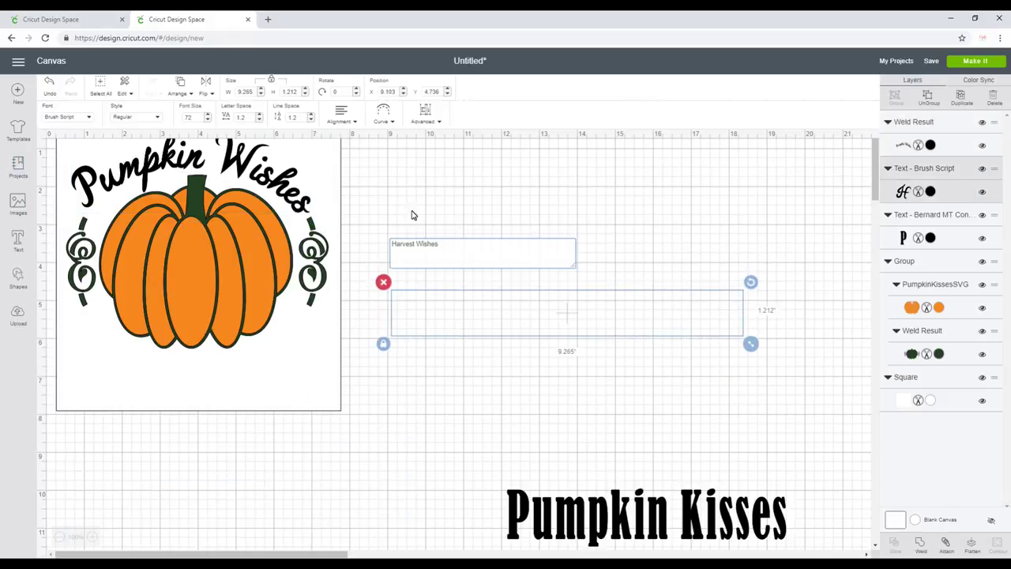
pyautogui.click(258, 120)
pyautogui.click(259, 120)
pyautogui.click(258, 120)
pyautogui.click(258, 120)
pyautogui.click(258, 120)
pyautogui.click(258, 120)
pyautogui.click(259, 120)
pyautogui.click(258, 120)
pyautogui.click(258, 120)
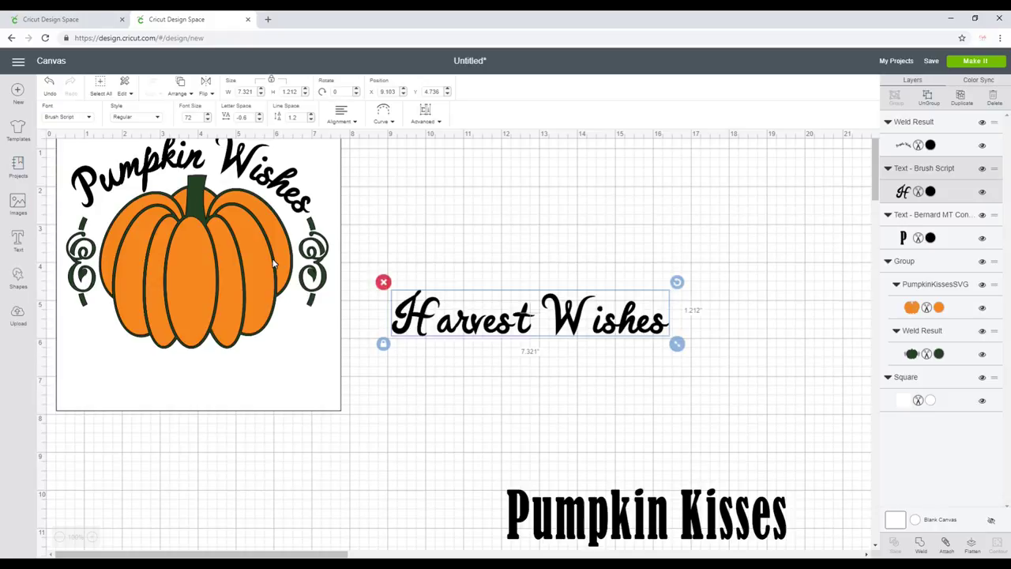
pyautogui.click(381, 120)
# Curve the lower phrase upward with a negative diameter, tighten its spacing, and place it below the pumpkin
pyautogui.click(356, 157)
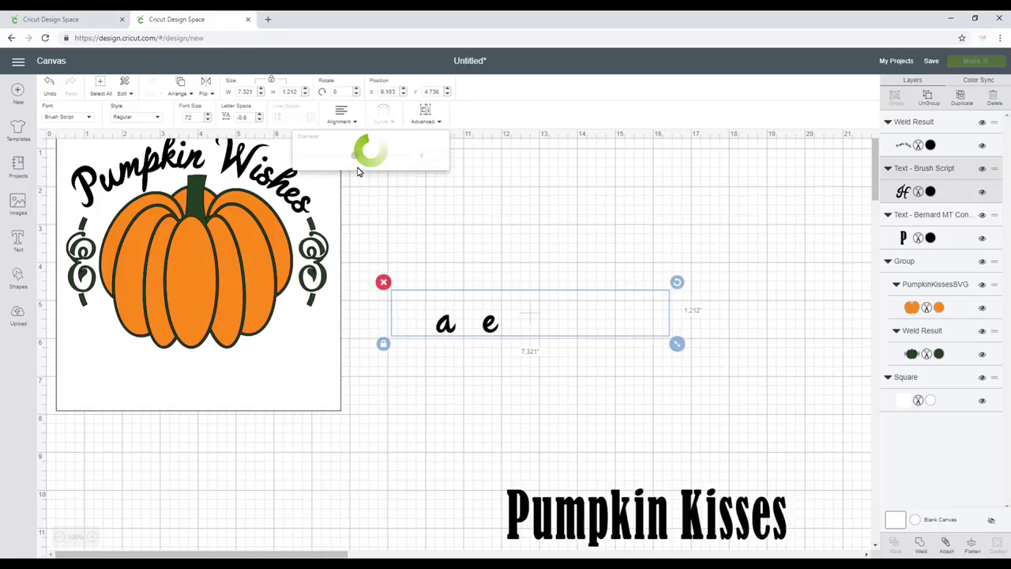
pyautogui.moveTo(356, 157); pyautogui.dragTo(332, 156)
pyautogui.click(263, 124)
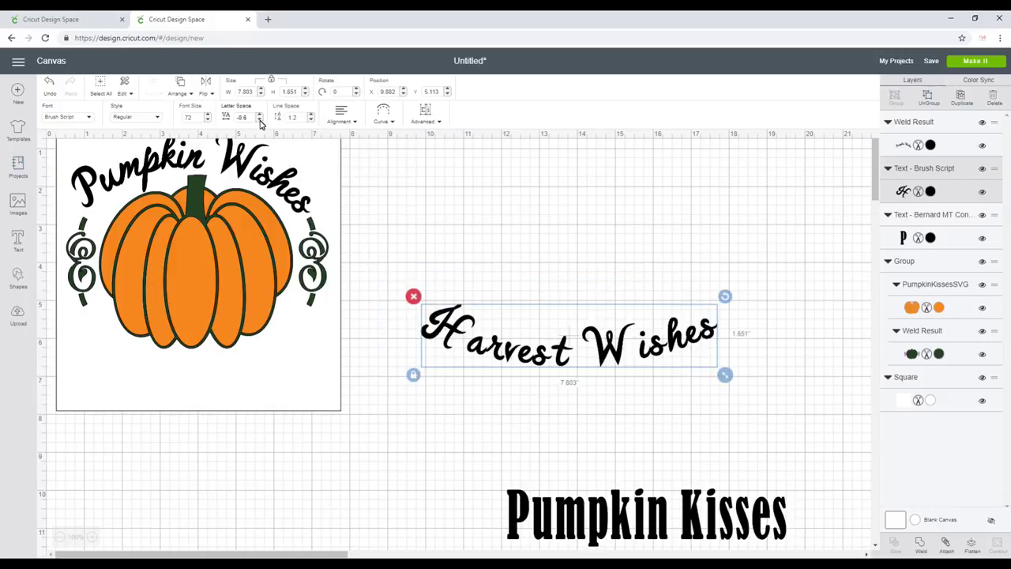
pyautogui.click(259, 120)
pyautogui.click(259, 120)
pyautogui.click(260, 120)
pyautogui.click(259, 120)
pyautogui.click(259, 120)
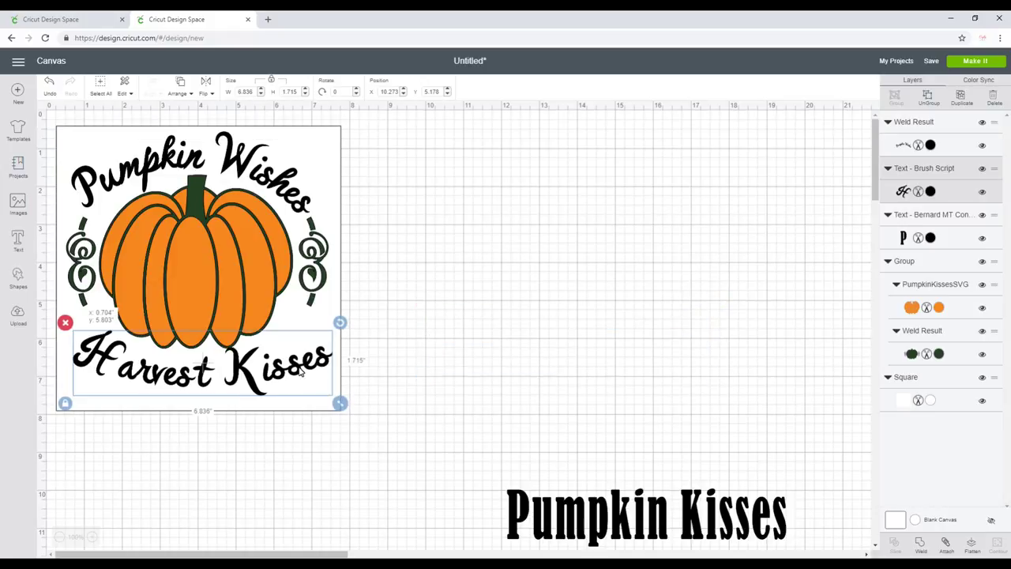
pyautogui.moveTo(300, 371); pyautogui.dragTo(301, 371)
# Deepen the upward curve of Harvest Kisses and nudge it slightly down and left
pyautogui.click(383, 118)
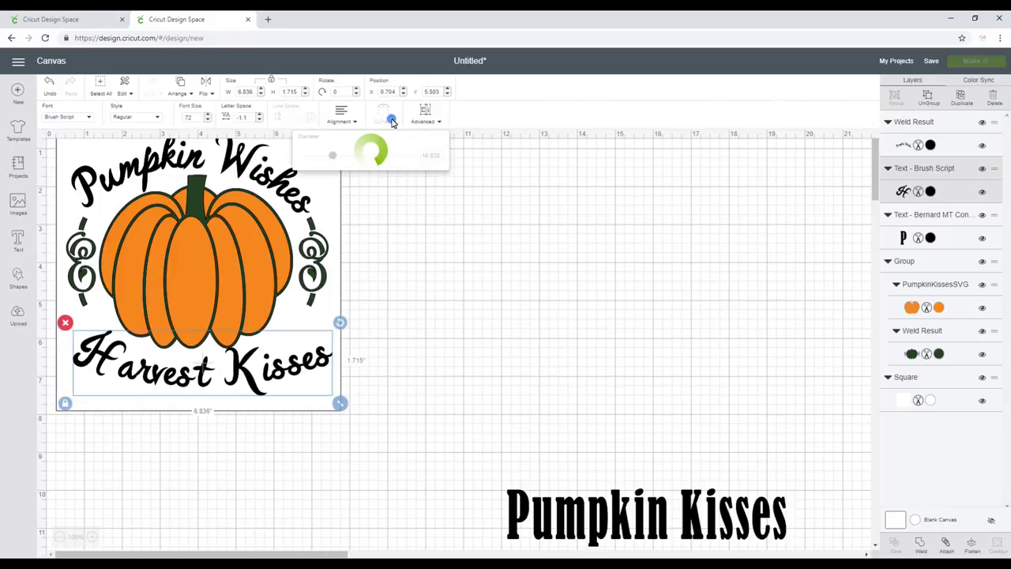
pyautogui.click(332, 155)
pyautogui.moveTo(332, 155); pyautogui.dragTo(327, 160)
pyautogui.moveTo(278, 369); pyautogui.dragTo(275, 379)
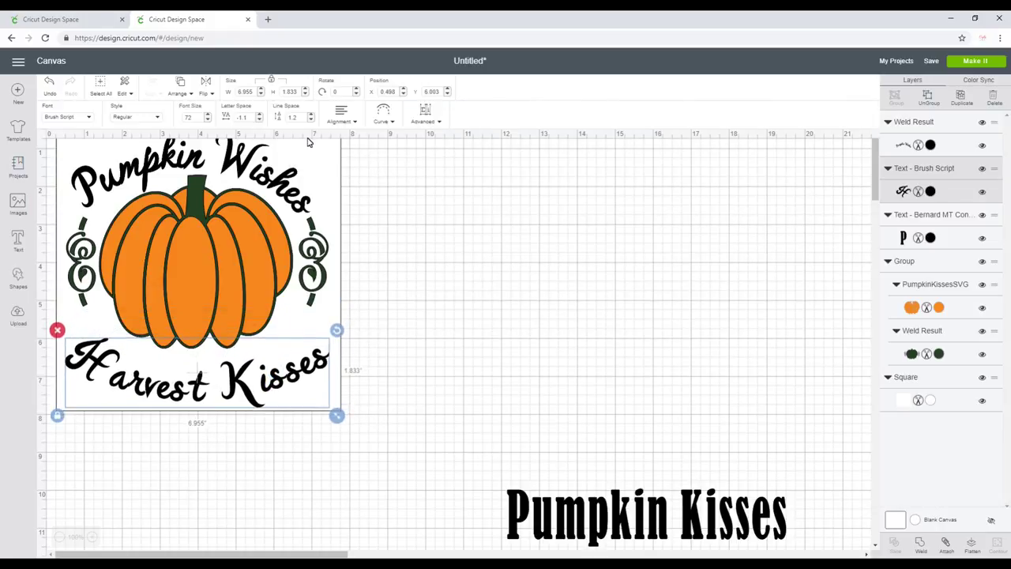
pyautogui.click(384, 116)
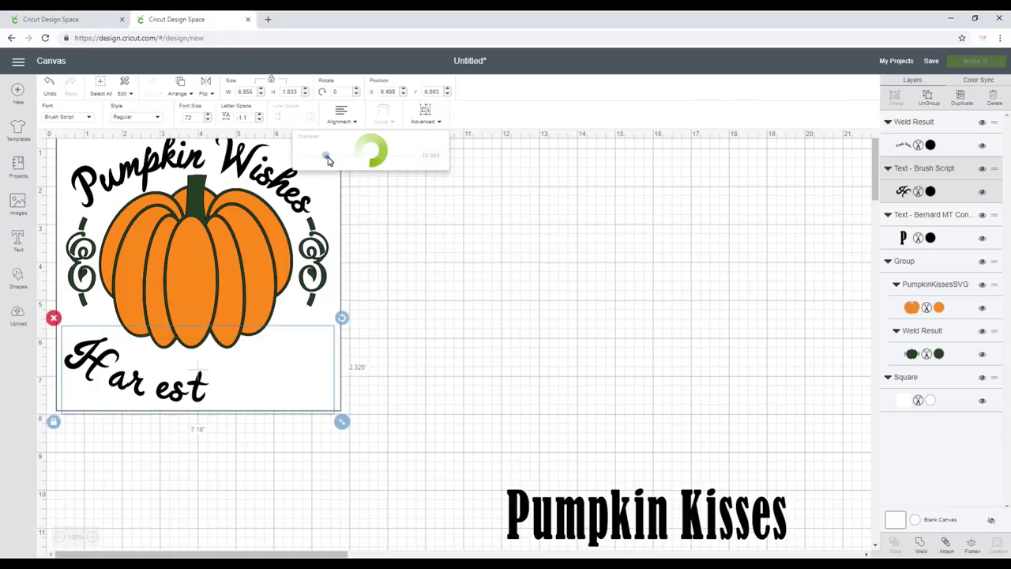
pyautogui.moveTo(326, 156); pyautogui.dragTo(319, 162)
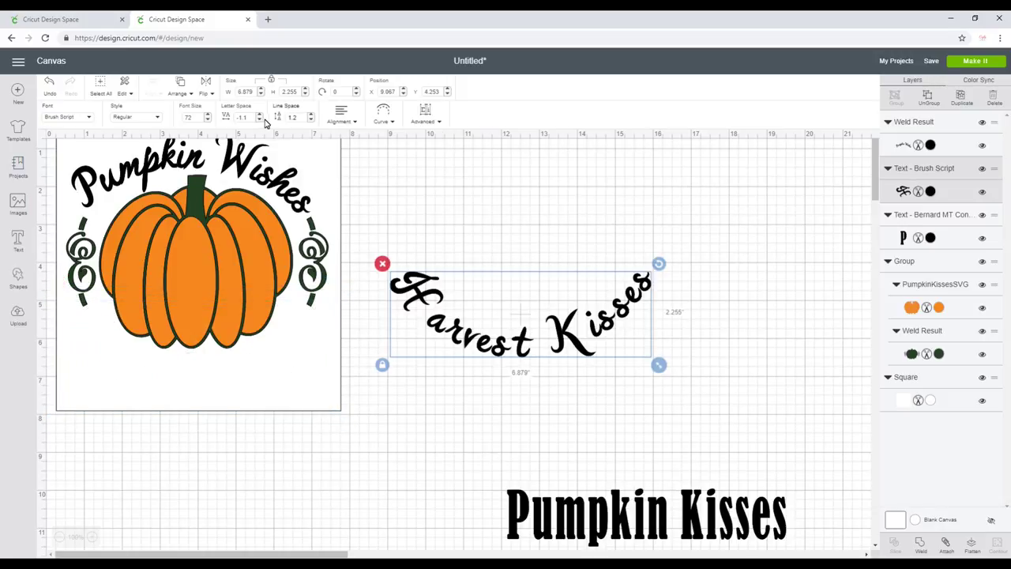
# Tighten Harvest Kisses' letter spacing to -1.8 and ungroup it into individual letters
pyautogui.click(259, 120)
pyautogui.click(259, 120)
pyautogui.click(259, 119)
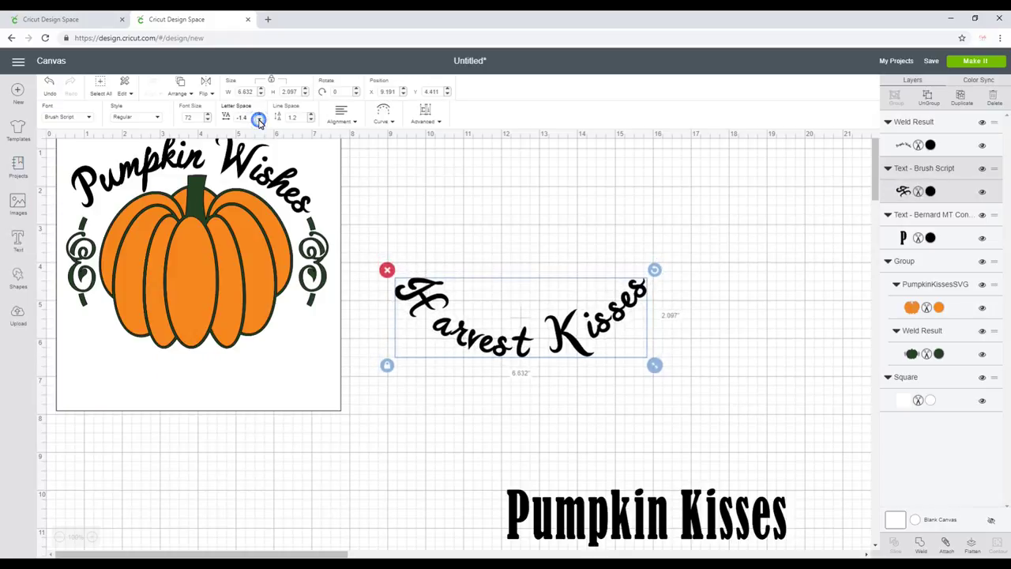
pyautogui.click(259, 120)
pyautogui.click(259, 120)
pyautogui.click(259, 119)
pyautogui.click(259, 119)
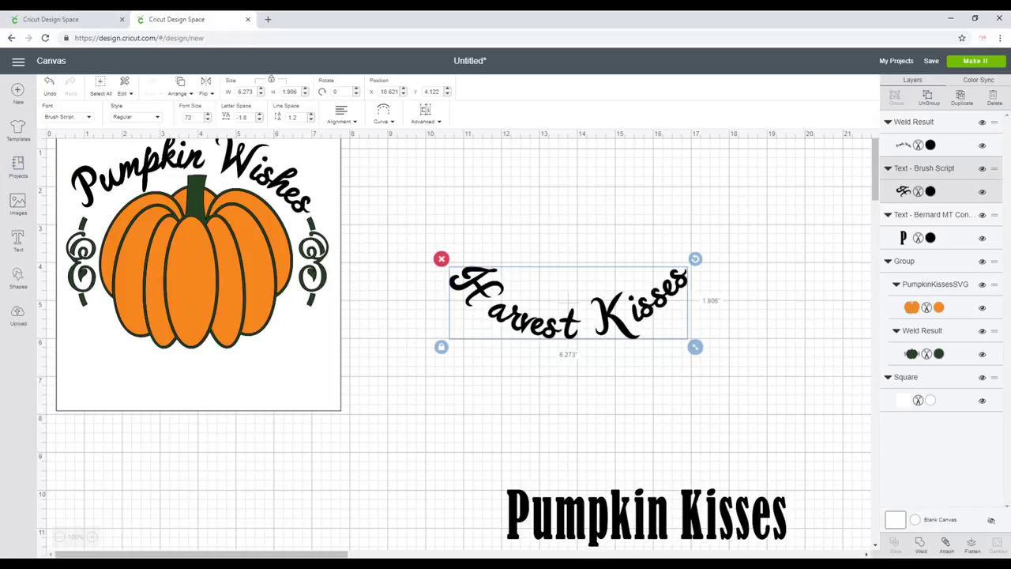
pyautogui.click(924, 96)
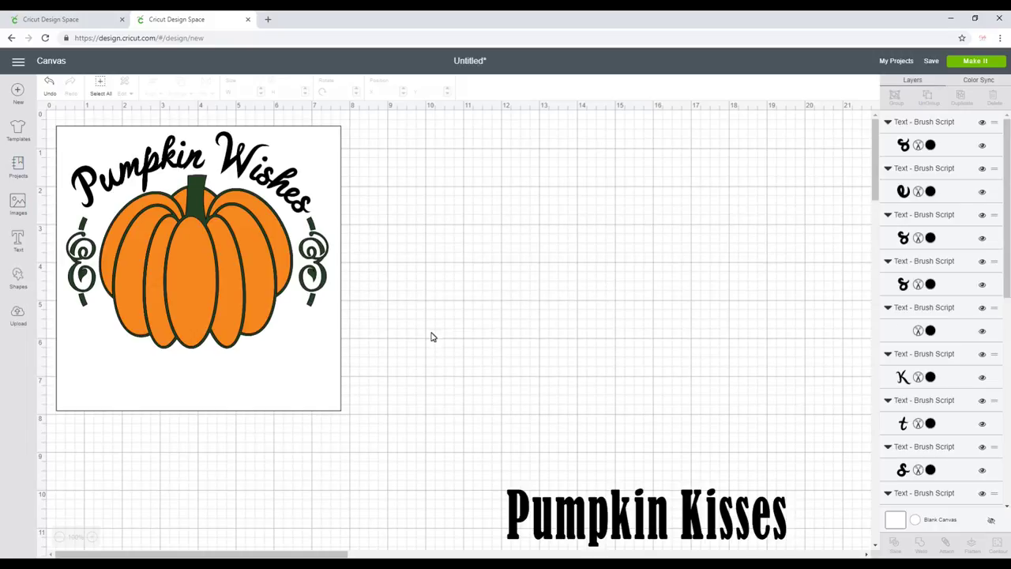
# Nudge the H, a and s of Harvest and check the 'sses' letters to smooth the Harvest Kisses arc
pyautogui.moveTo(473, 296); pyautogui.dragTo(479, 301)
pyautogui.click(501, 379)
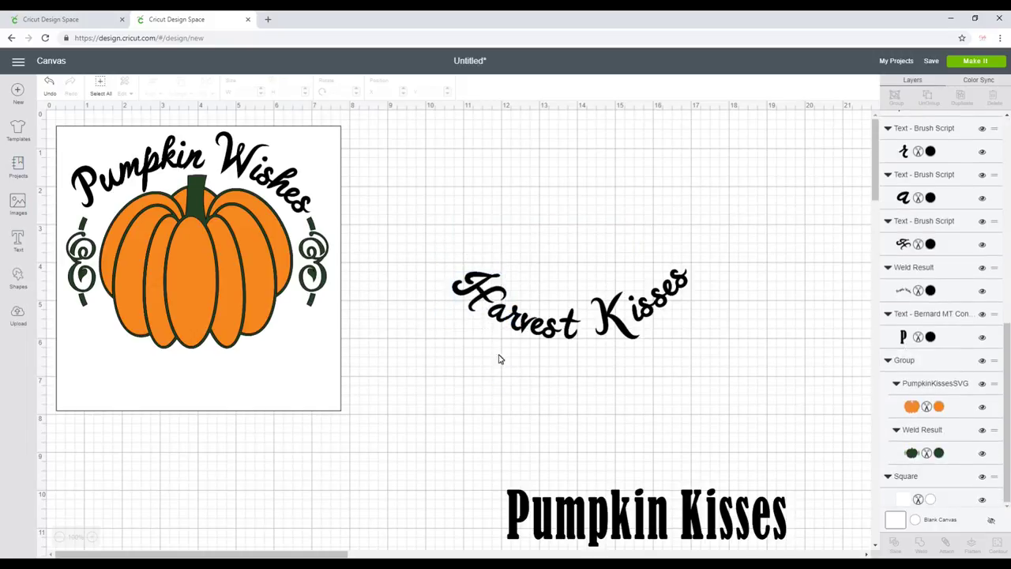
pyautogui.click(515, 332)
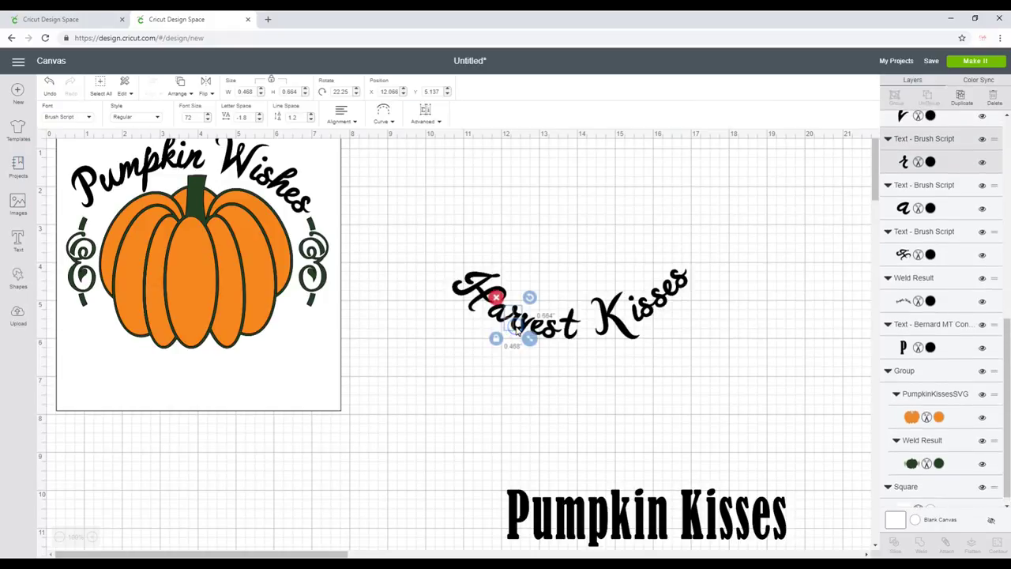
pyautogui.moveTo(515, 332); pyautogui.dragTo(515, 331)
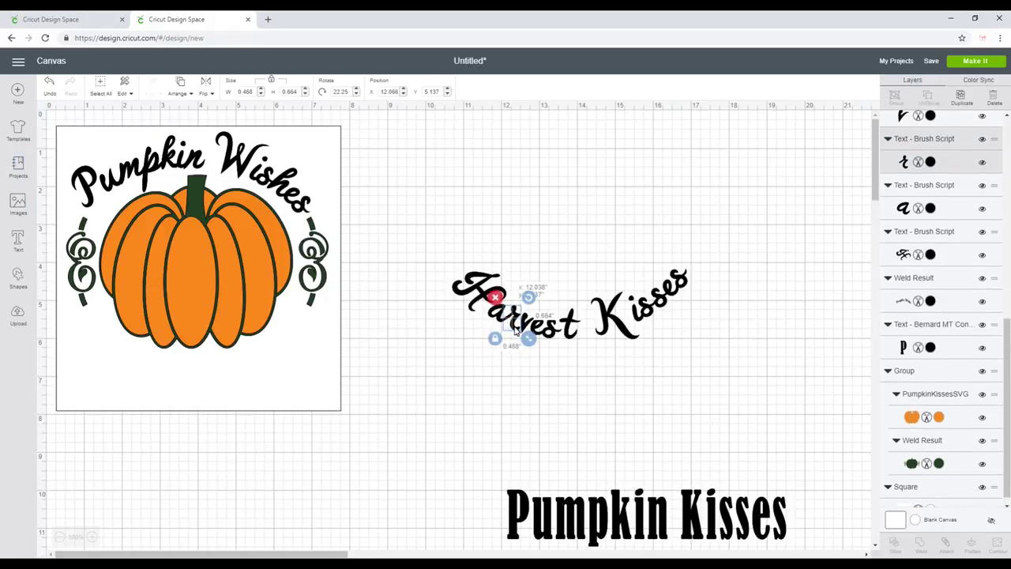
pyautogui.moveTo(518, 330); pyautogui.dragTo(517, 333)
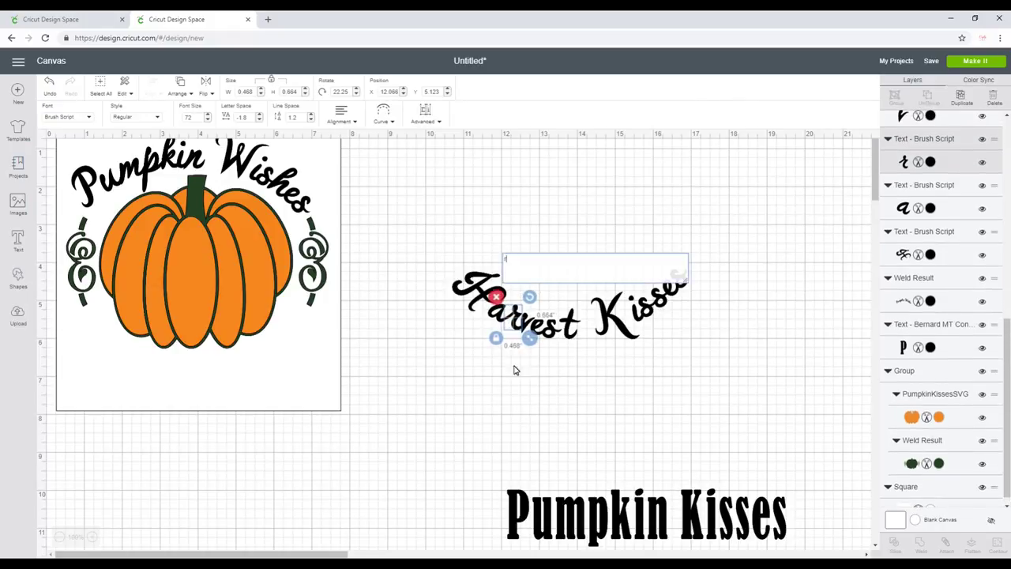
pyautogui.click(514, 373)
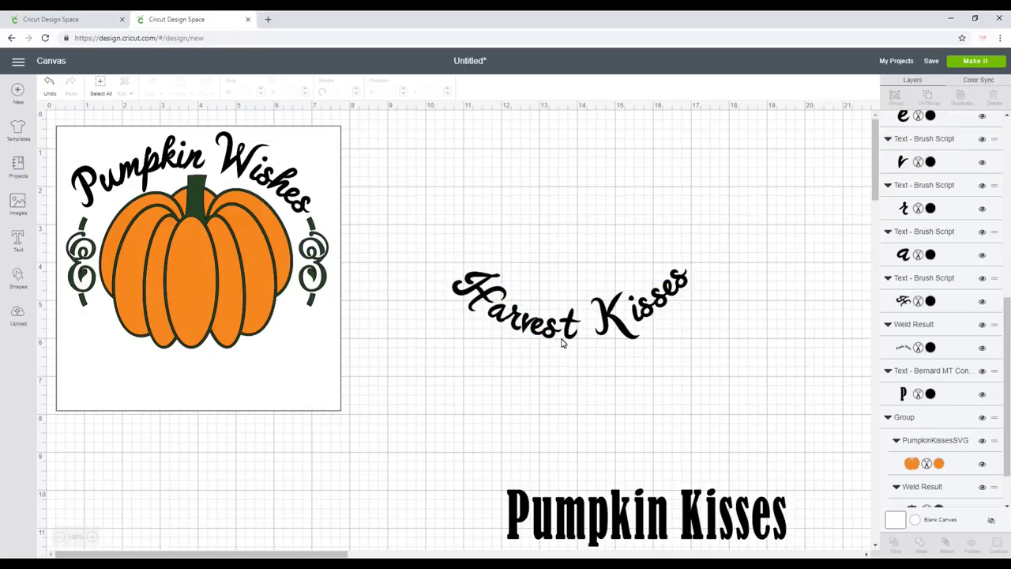
pyautogui.click(548, 337)
pyautogui.moveTo(549, 337); pyautogui.dragTo(554, 339)
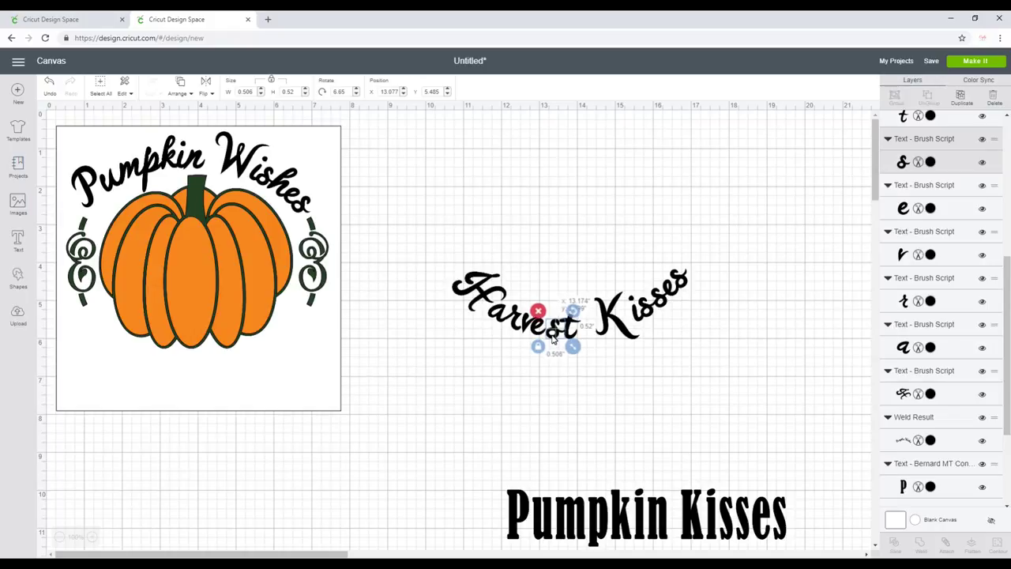
pyautogui.click(536, 333)
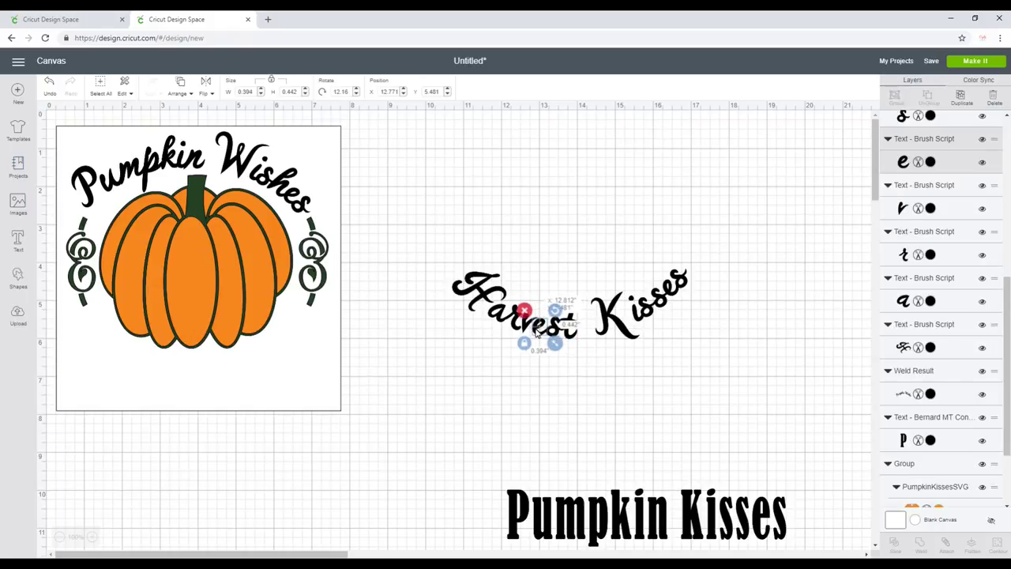
pyautogui.click(598, 382)
pyautogui.moveTo(641, 327); pyautogui.dragTo(670, 331)
pyautogui.click(747, 337)
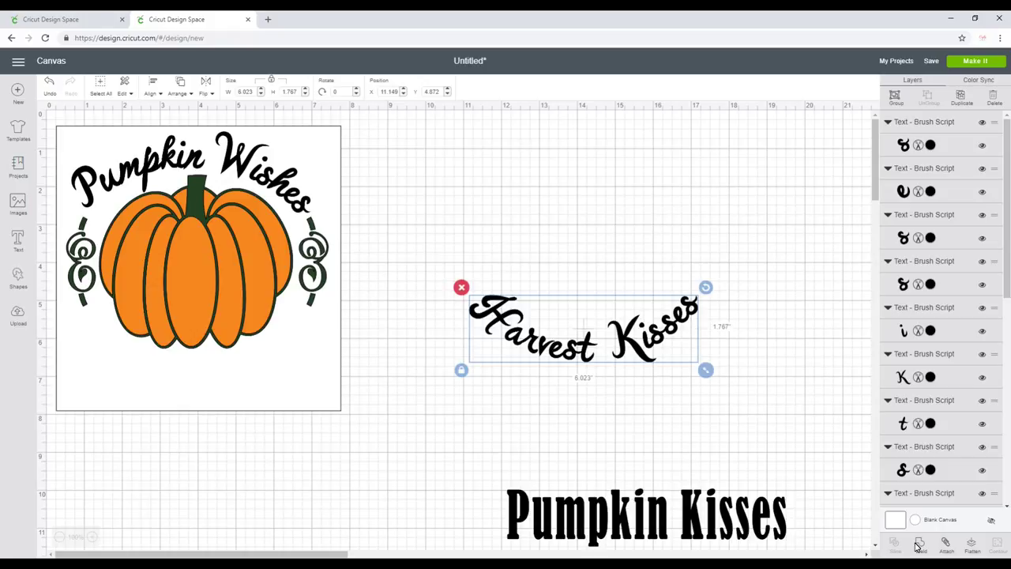